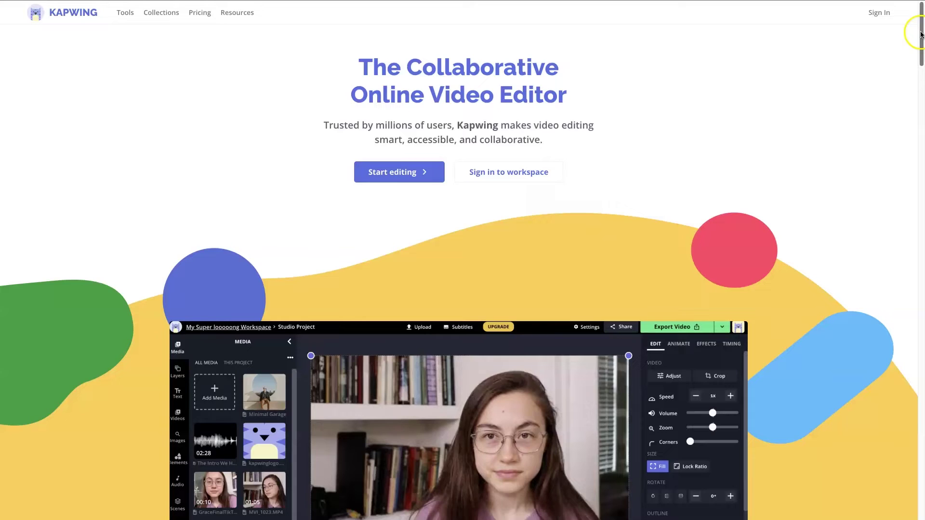
From My Workspace, choose the New Content card to open an Untitled Project.
drag(920, 42, 921, 63)
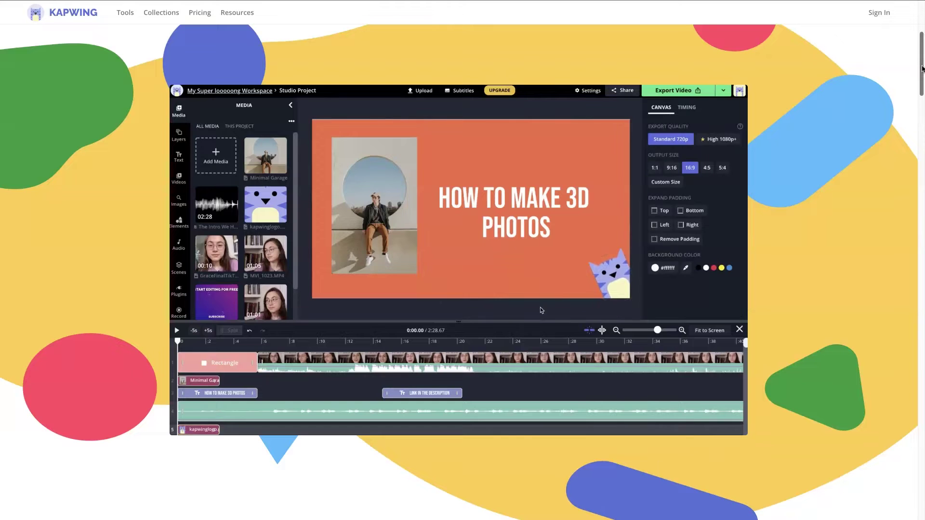
scroll(921, 68, up, 5)
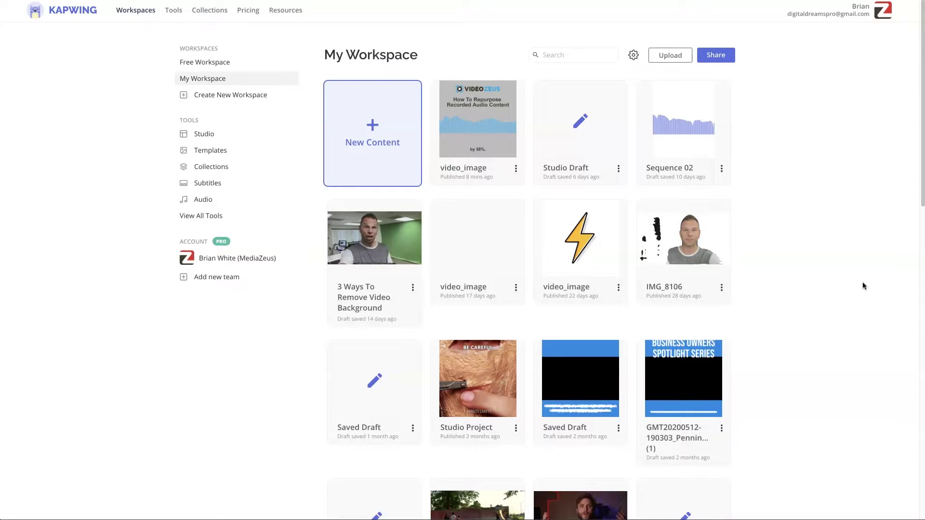
click(867, 286)
click(386, 143)
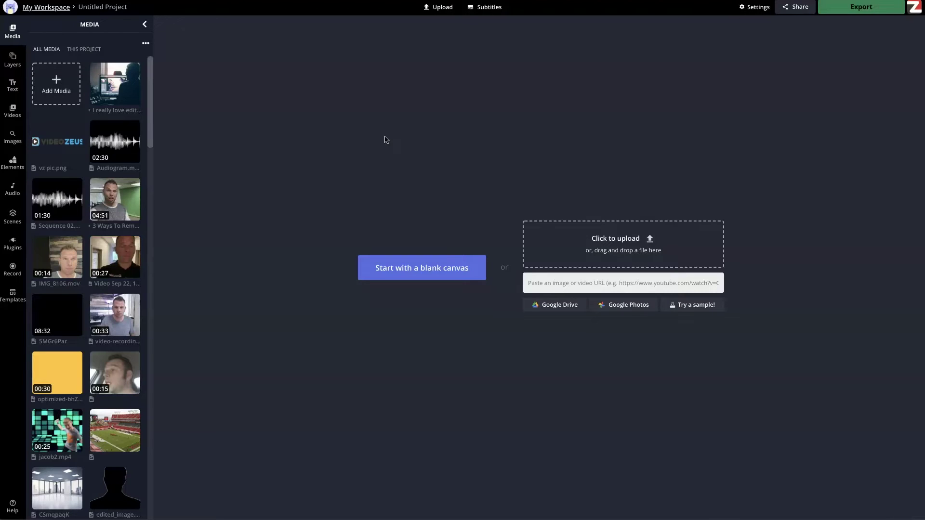
Start from a blank 1:1 canvas and set its background colour to light grey #BDBDBD.
click(431, 273)
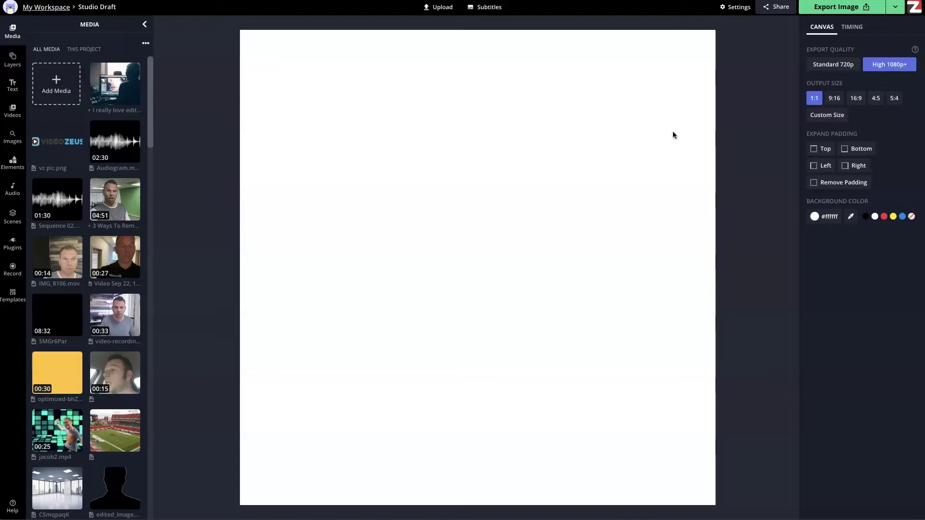
click(830, 218)
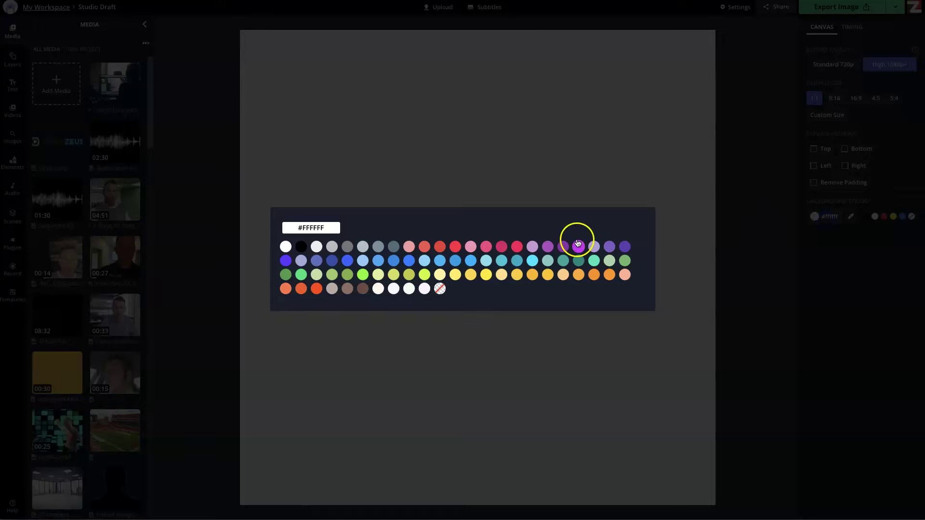
click(330, 246)
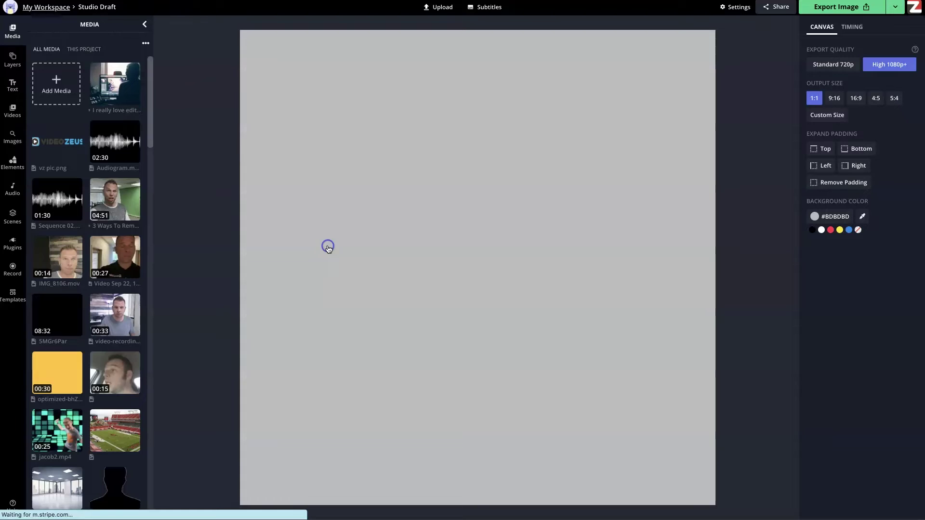
click(203, 185)
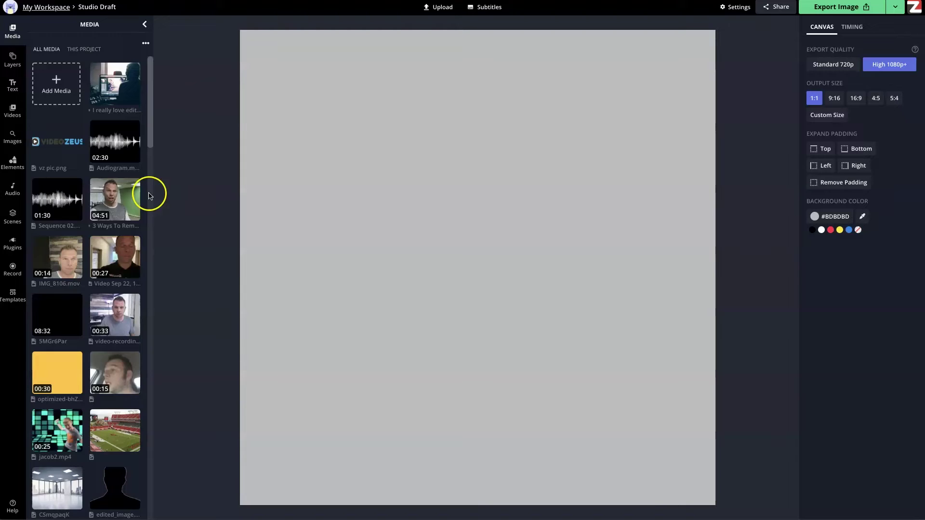
Add vz pic.jpg from the Media panel onto the canvas and select it.
scroll(108, 190, down, 1)
scroll(82, 165, up, 1)
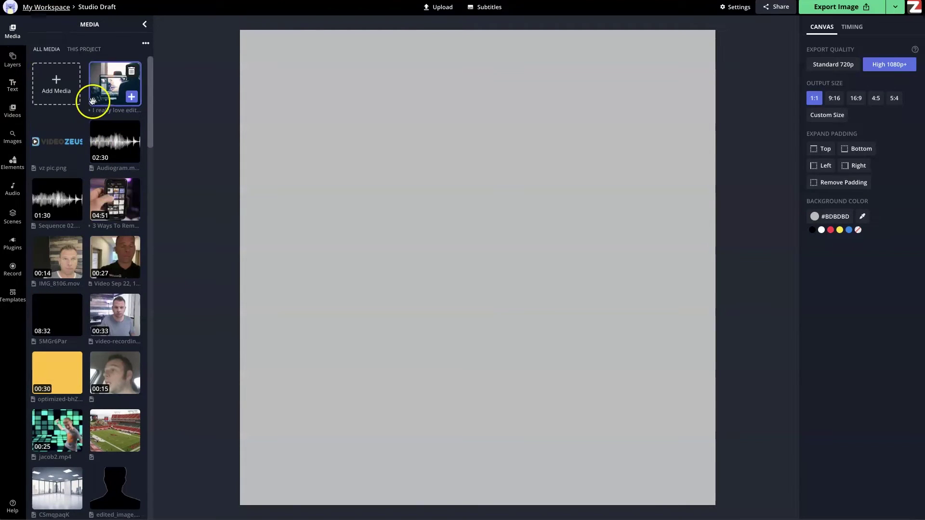
click(54, 85)
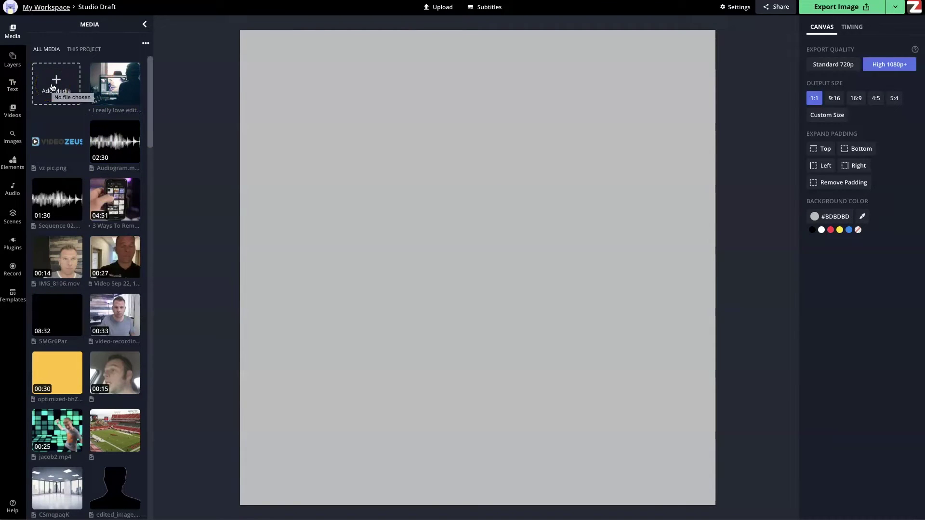
click(56, 96)
scroll(56, 109, down, 10)
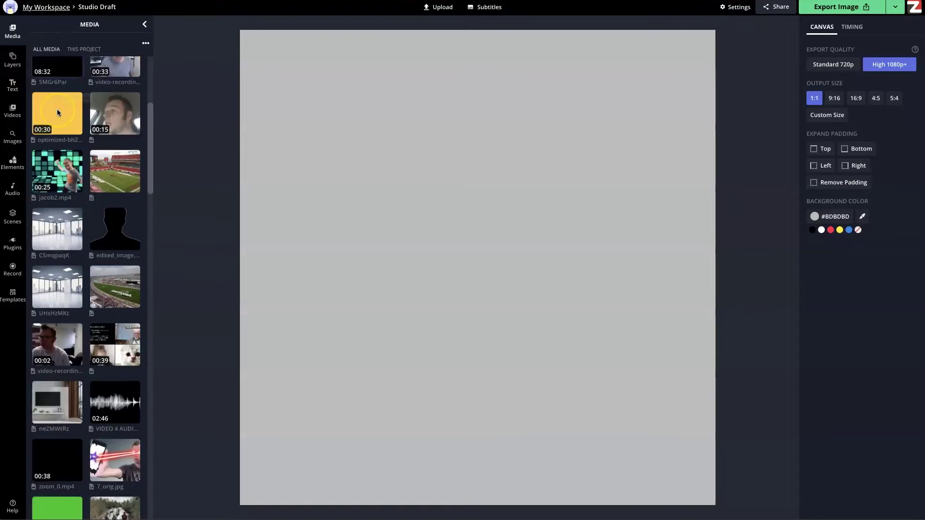
scroll(60, 145, down, 2)
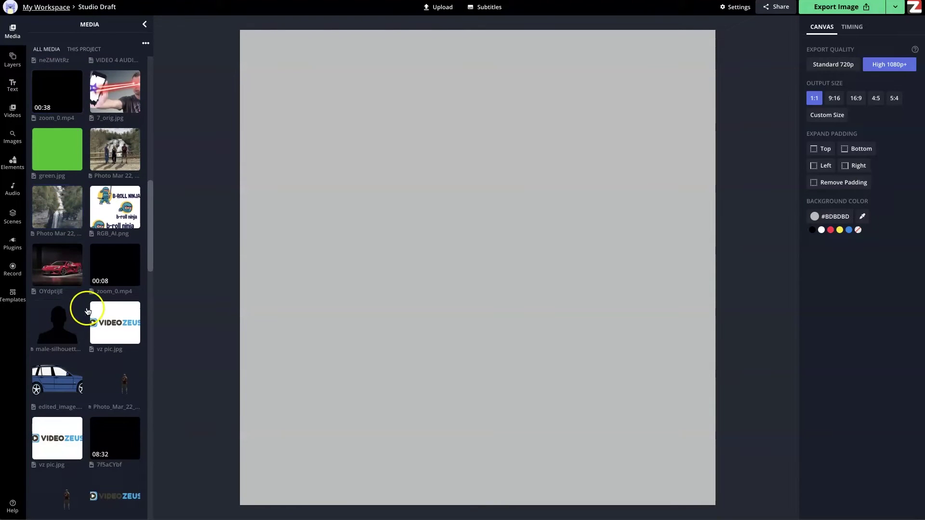
click(131, 338)
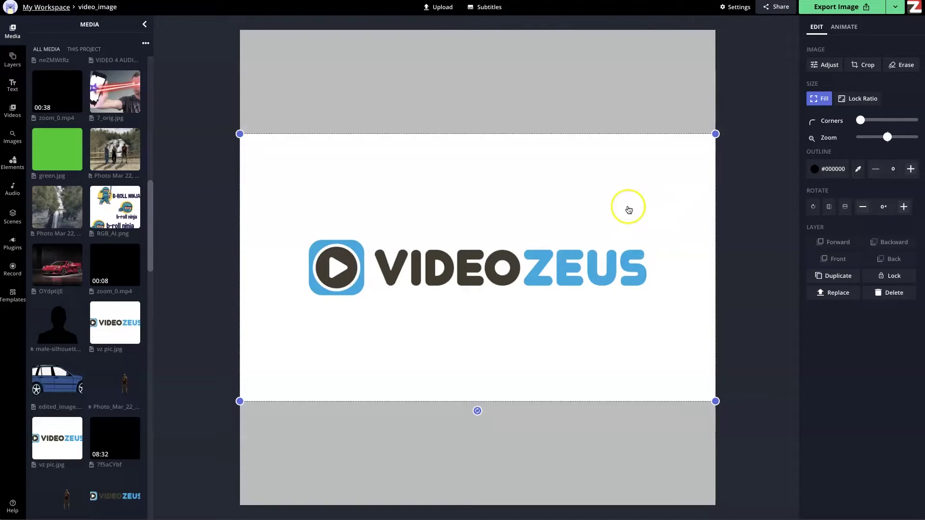
click(606, 209)
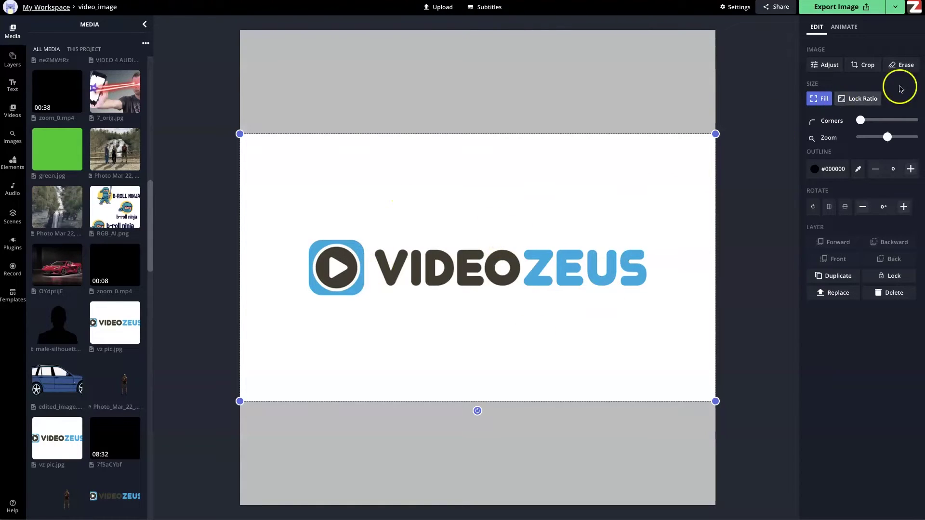
Magic-wand away the logo's white background, including the white inside the O and D.
click(906, 65)
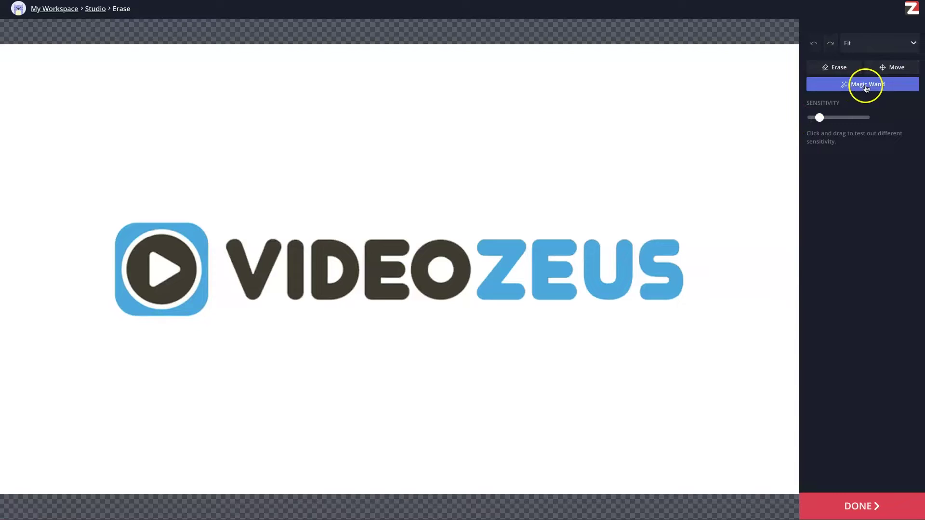
click(618, 114)
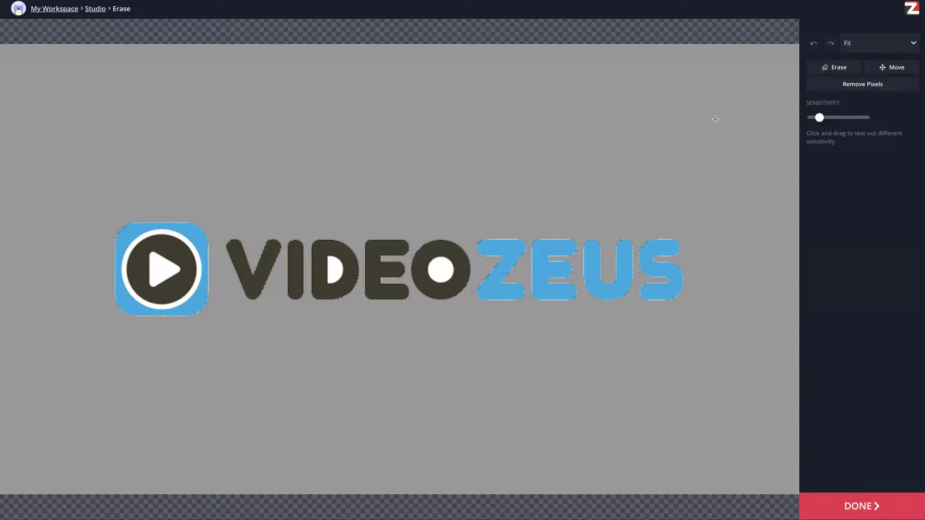
click(877, 86)
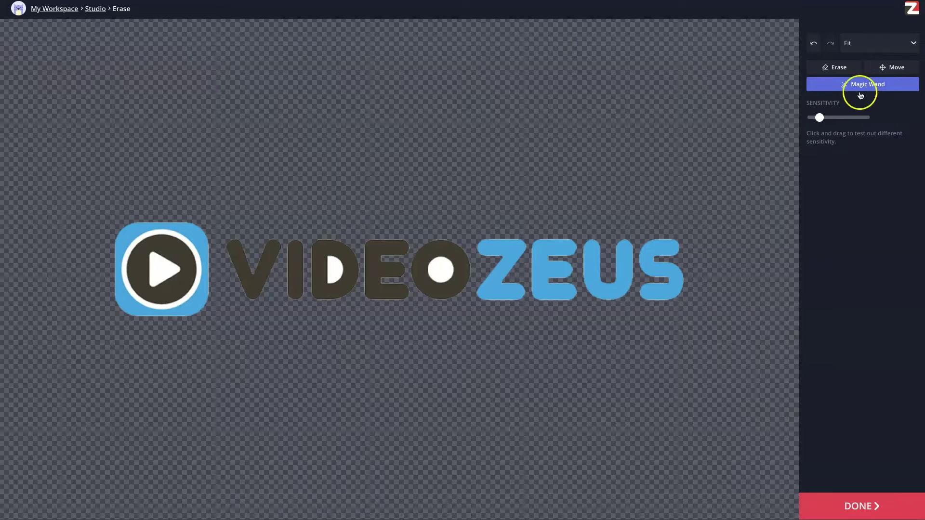
click(443, 271)
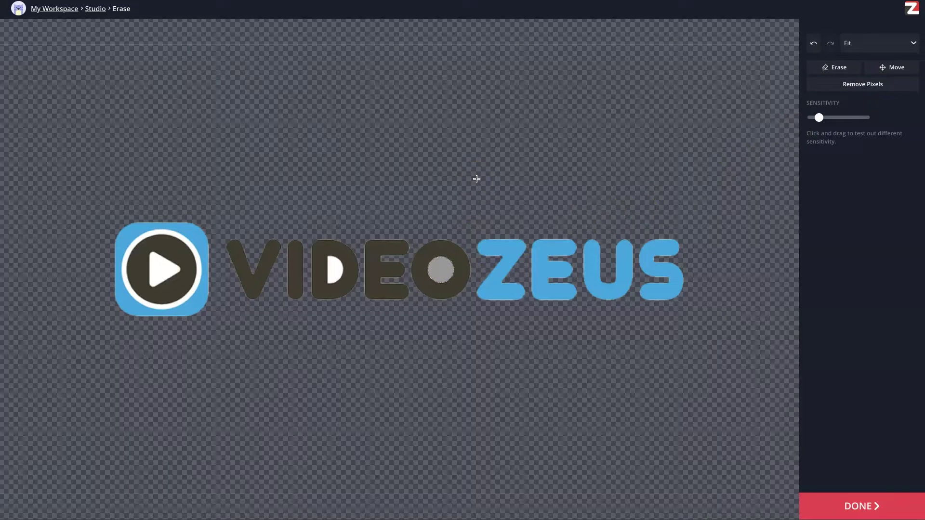
click(851, 84)
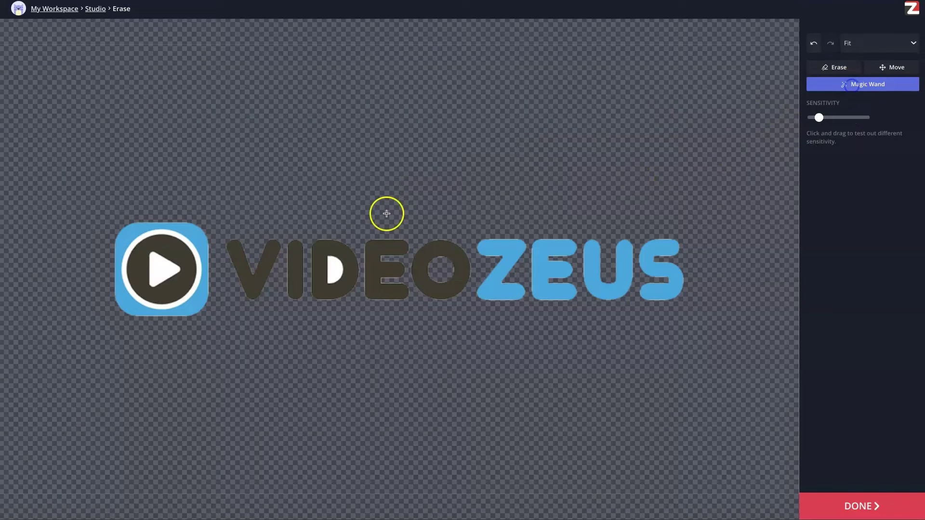
click(339, 264)
click(842, 87)
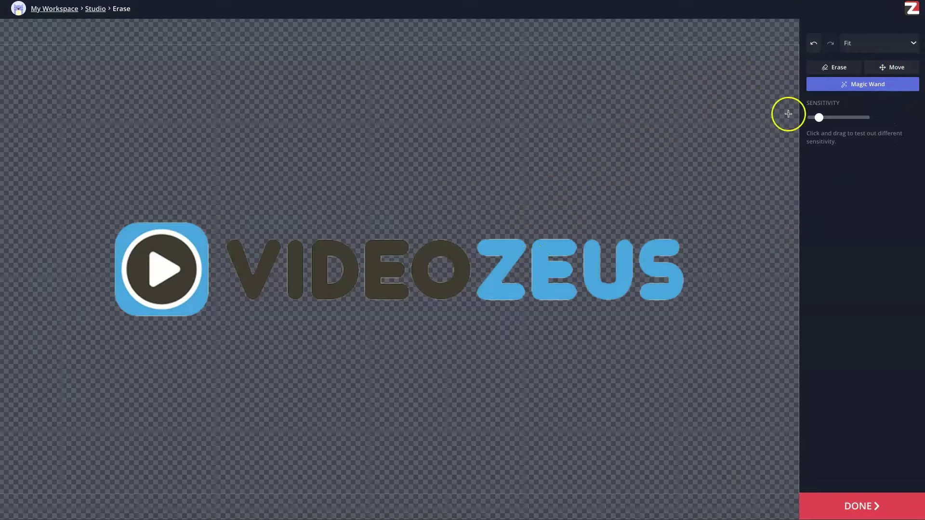
Enlarge the eraser to about 123 and erase the leftover vertical guide line.
click(889, 68)
drag(564, 252, 488, 244)
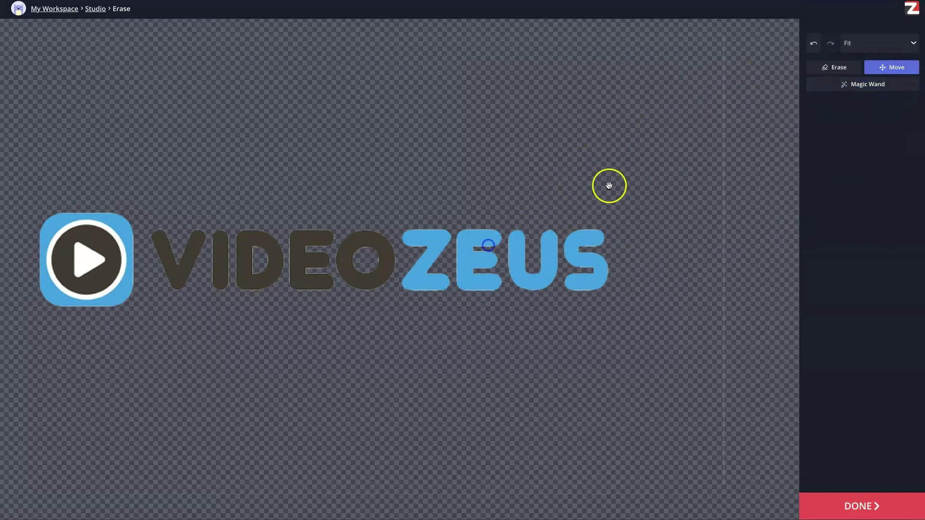
click(848, 68)
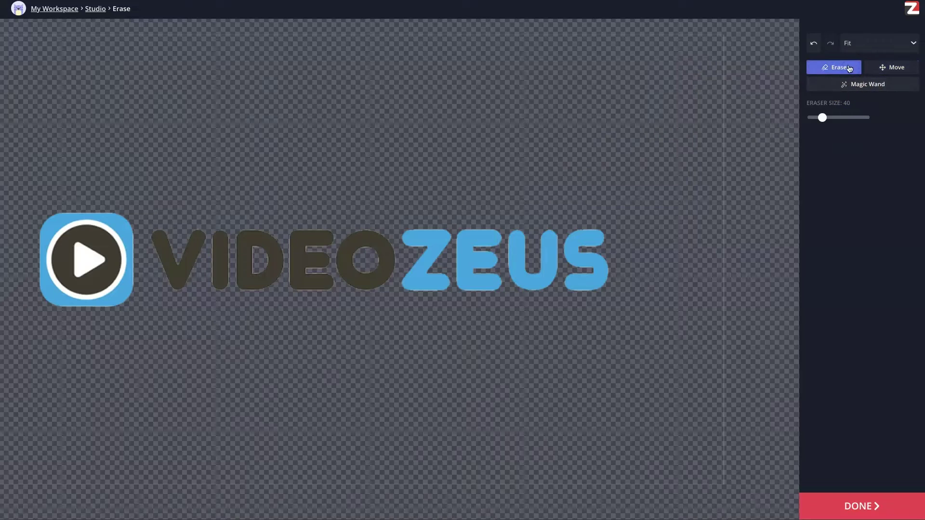
drag(823, 118, 852, 119)
drag(727, 37, 718, 481)
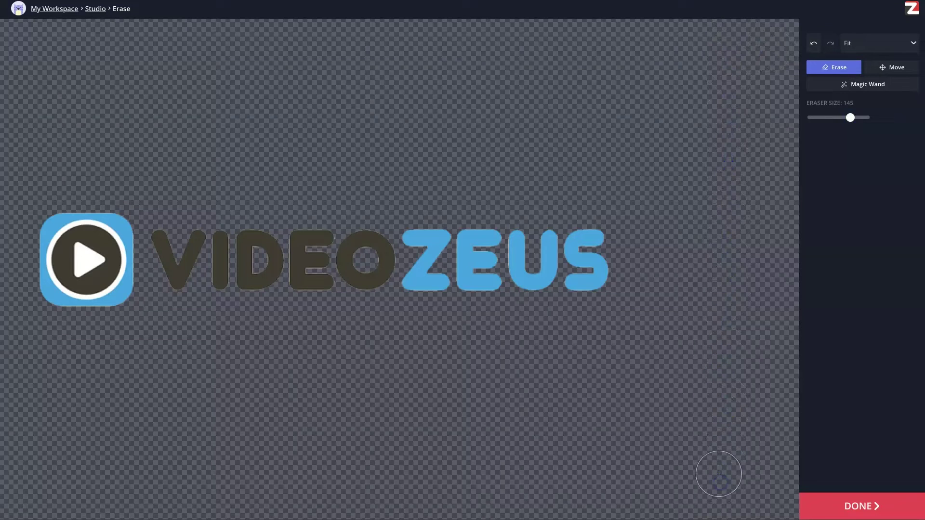
click(124, 478)
Erase the leftover line near the left edge and apply the erasing.
click(892, 67)
mouse_move(425, 260)
mouse_down()
mouse_move(505, 271)
mouse_move(534, 263)
mouse_up()
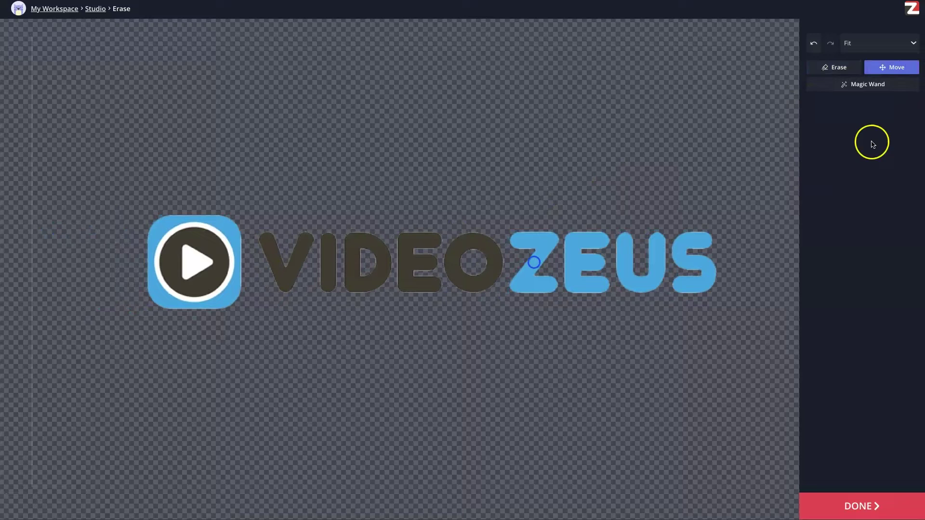
click(835, 67)
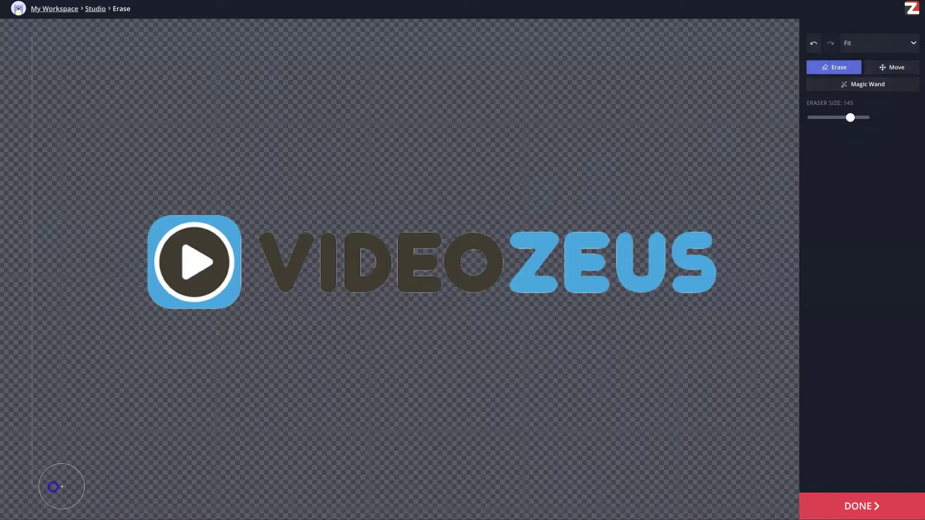
mouse_move(53, 487)
mouse_down()
mouse_move(25, 326)
mouse_move(30, 42)
mouse_move(608, 40)
mouse_up()
click(889, 67)
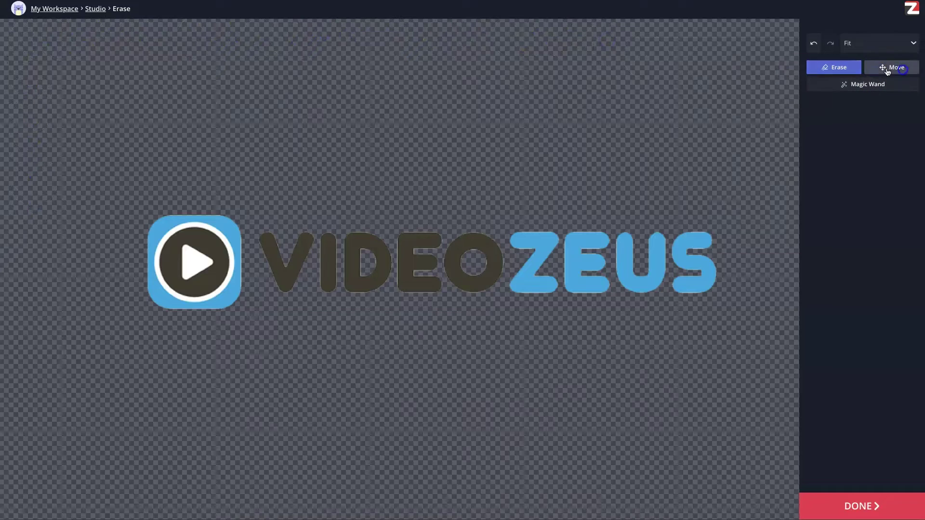
drag(592, 237, 535, 244)
click(827, 68)
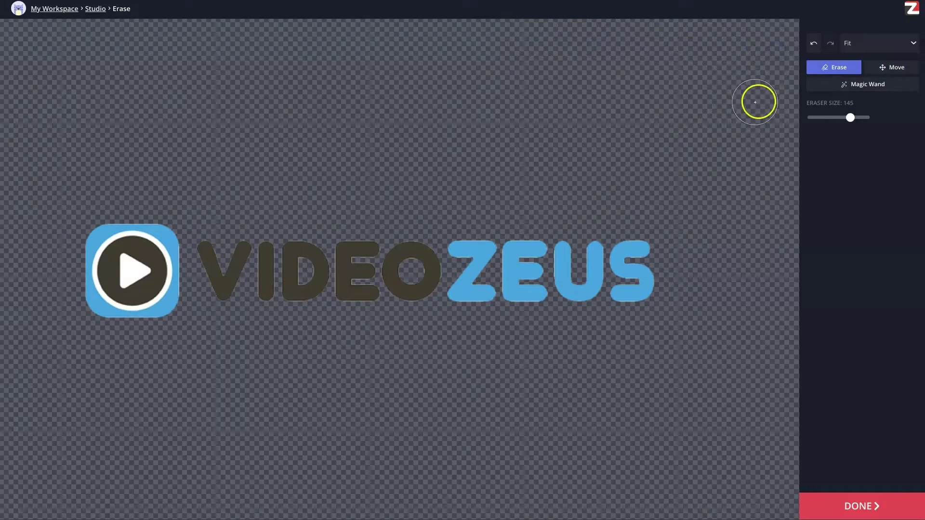
click(851, 499)
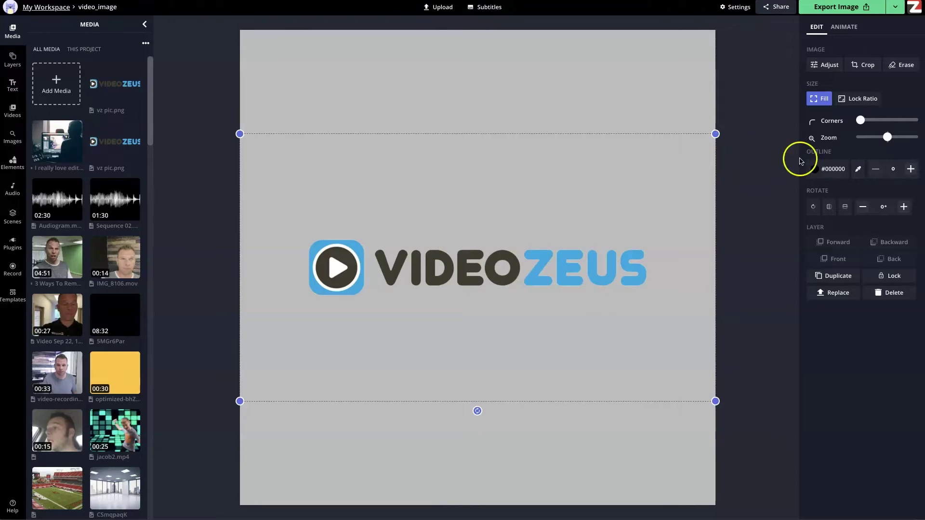
Lock the aspect ratio, shrink the logo proportionally and center it at the canvas top.
click(854, 98)
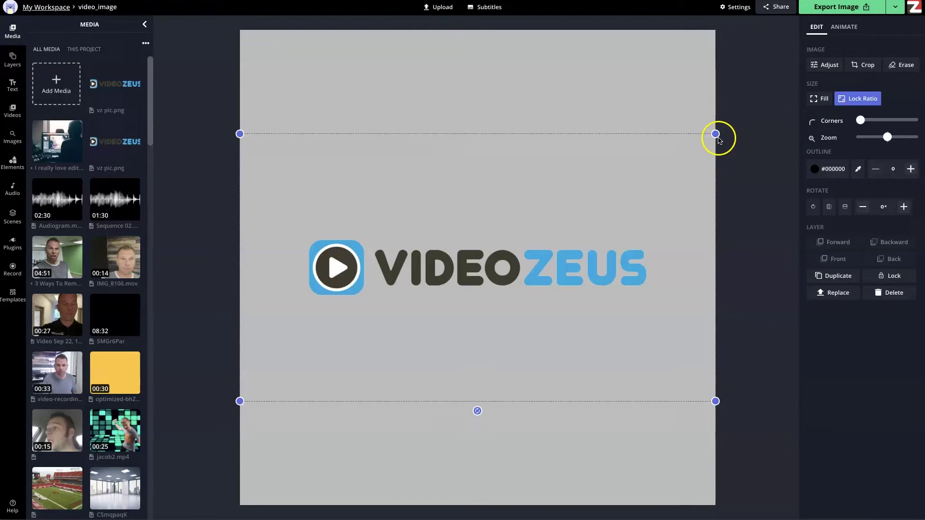
drag(715, 134, 666, 184)
drag(530, 261, 567, 85)
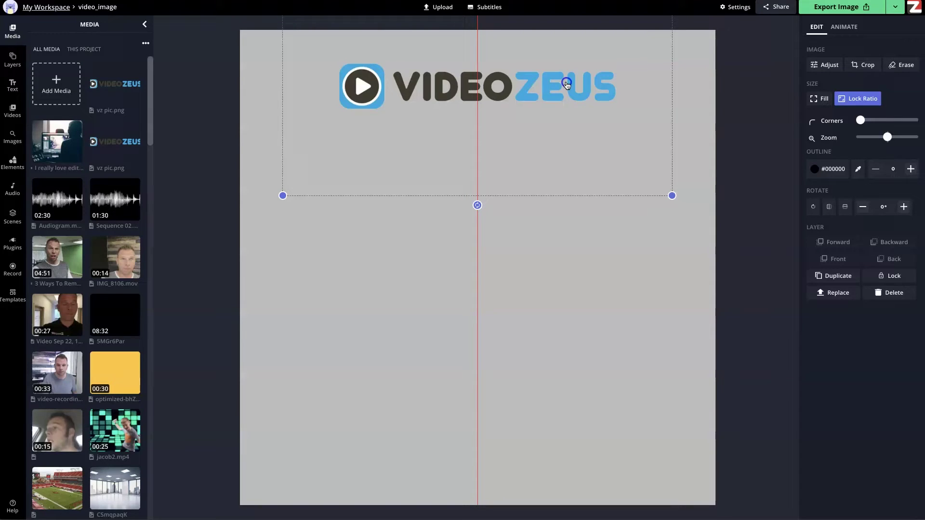
drag(567, 86, 564, 91)
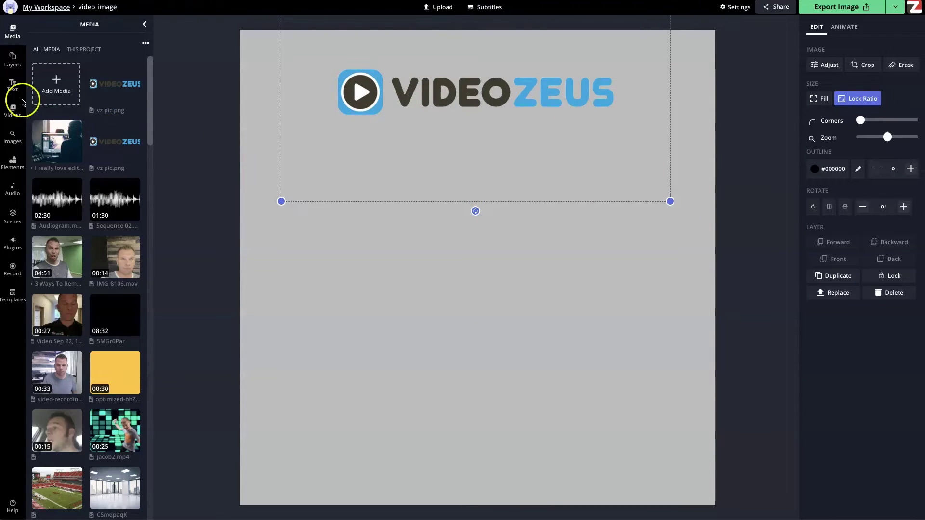
Add a Bold Text box reading 'How To Repurpose Recorded Audio Content'.
click(13, 86)
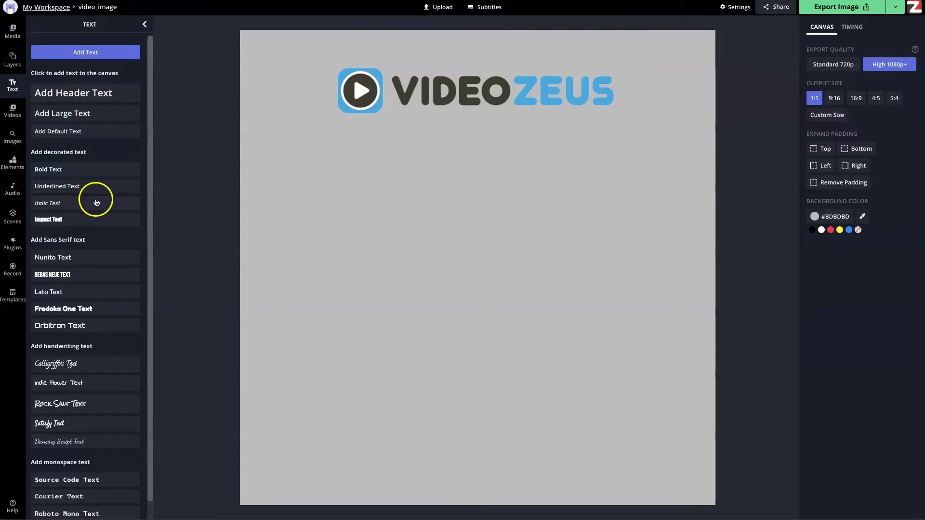
click(81, 171)
drag(386, 114, 423, 154)
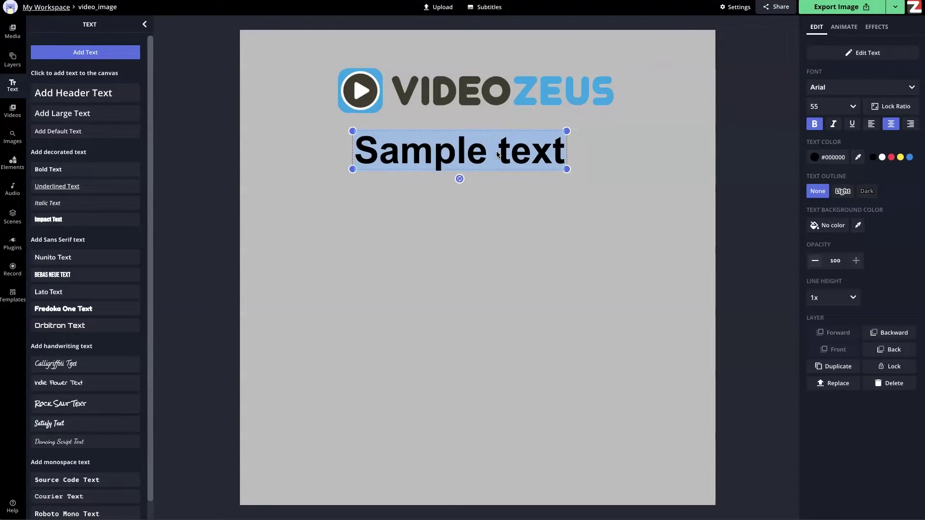
text(How To Re)
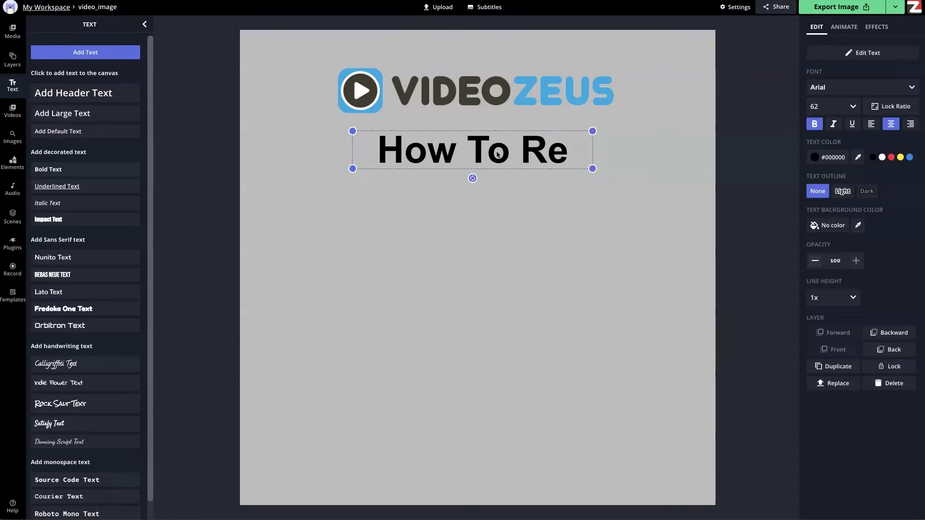
text(purpose)
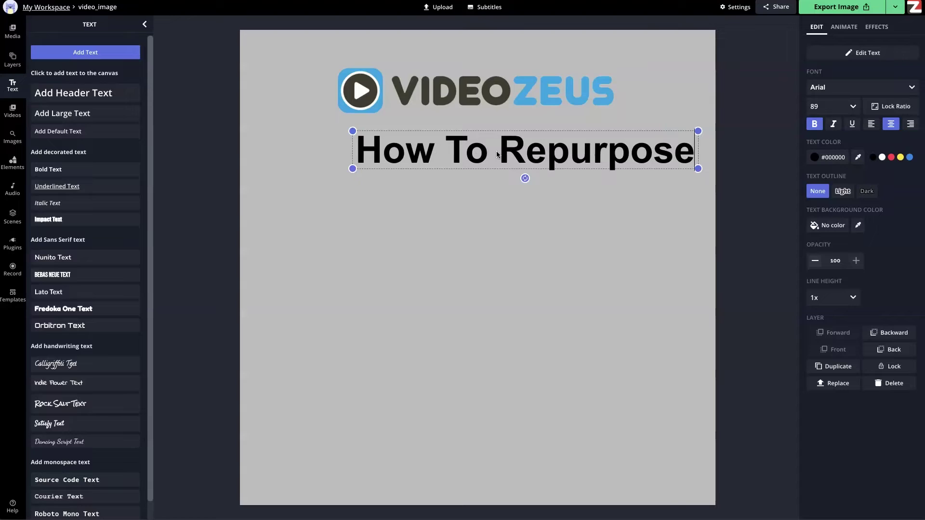
text( Recorded Au)
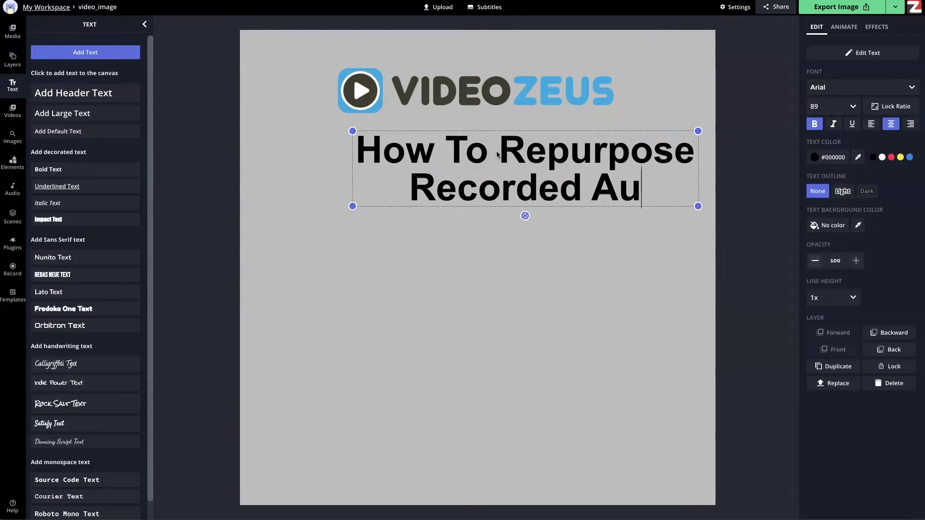
text(dio Cont)
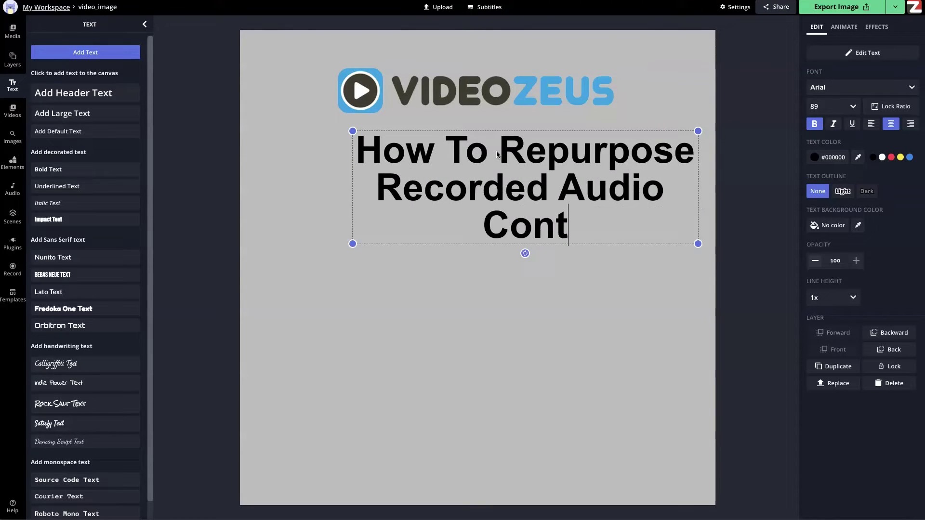
text(ent)
click(319, 183)
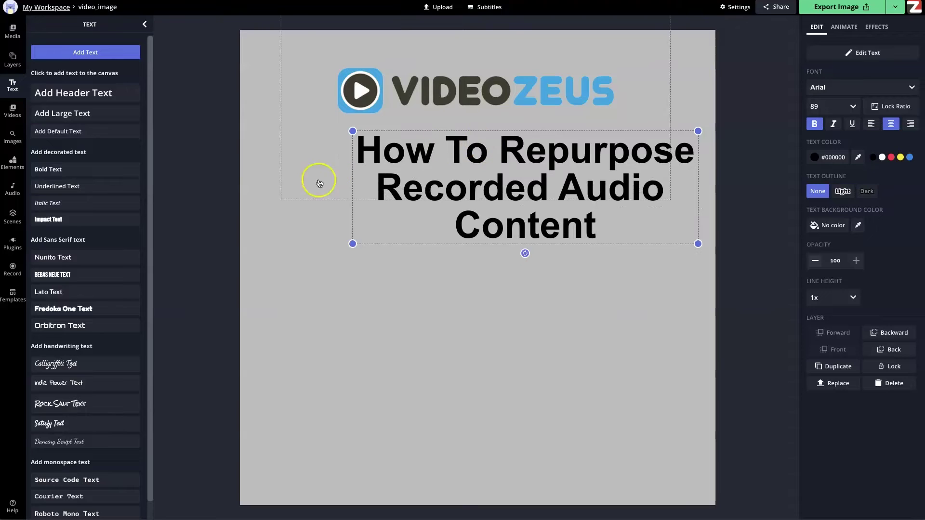
Fit the title onto two lines, shrink it with Lock Ratio on and center it under the logo.
drag(353, 244, 272, 233)
click(541, 213)
click(495, 164)
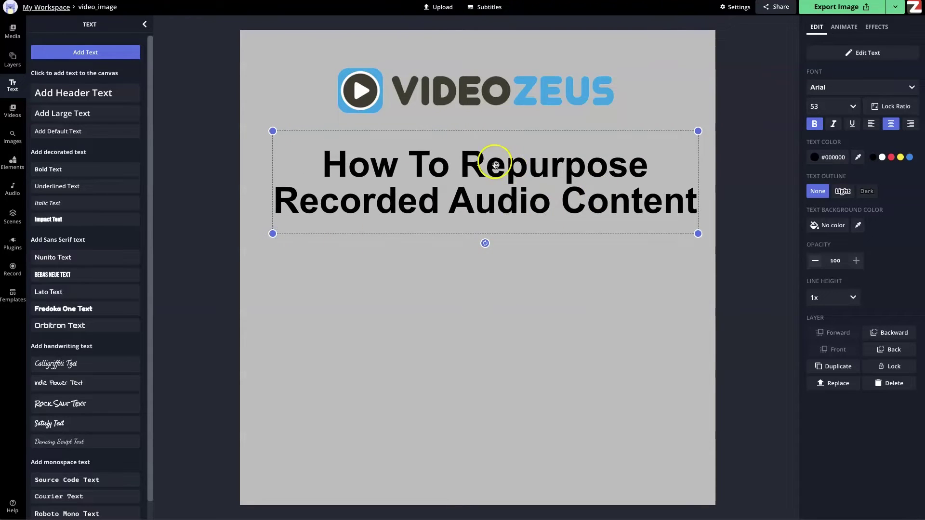
click(899, 105)
drag(554, 201, 549, 197)
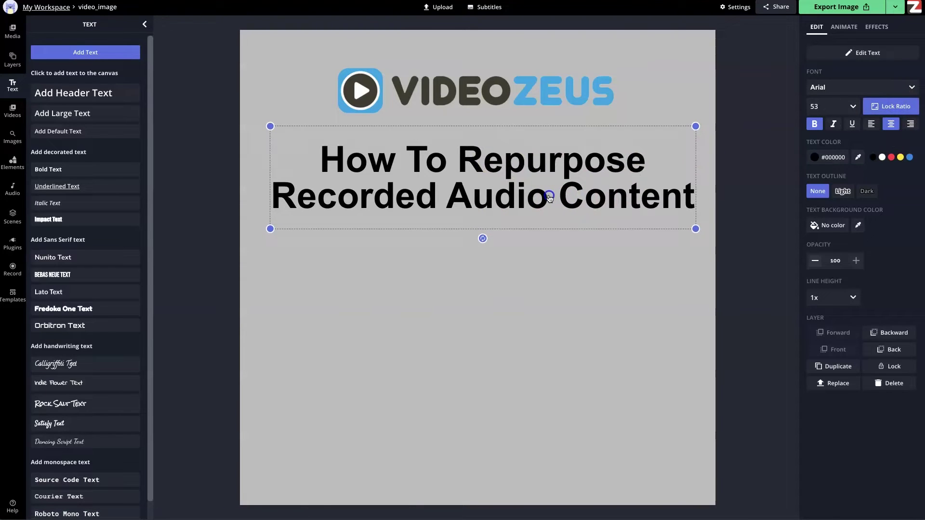
drag(696, 126, 632, 149)
drag(496, 182, 539, 161)
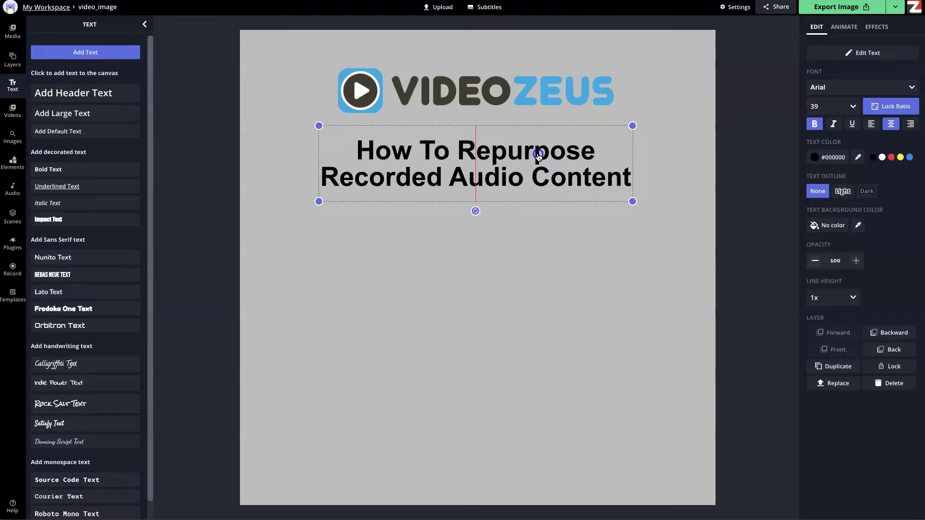
drag(538, 156, 540, 159)
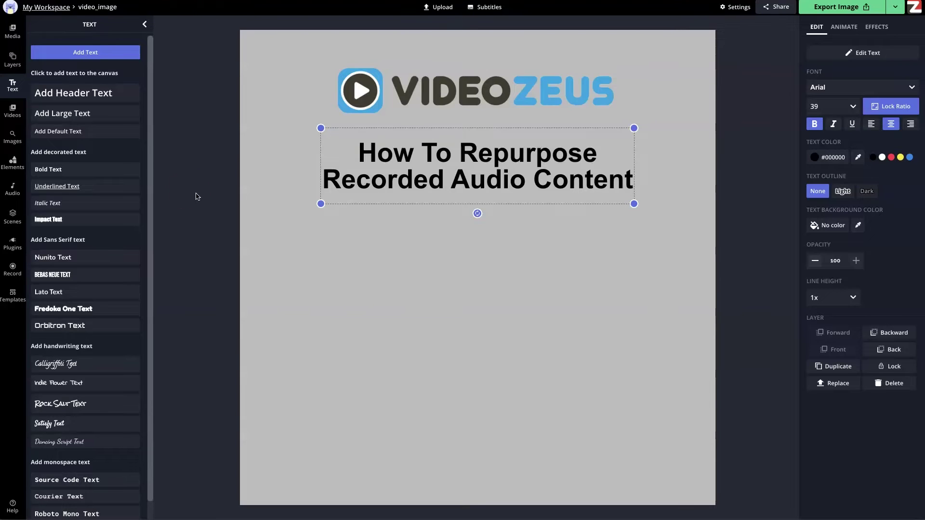
Switch to the Media panel and cancel an upload attempt without adding any file.
click(20, 36)
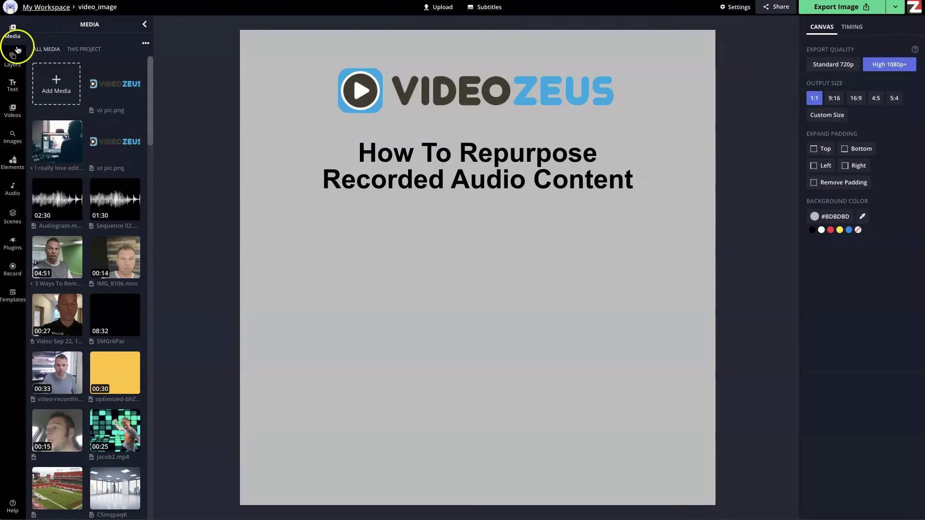
click(57, 89)
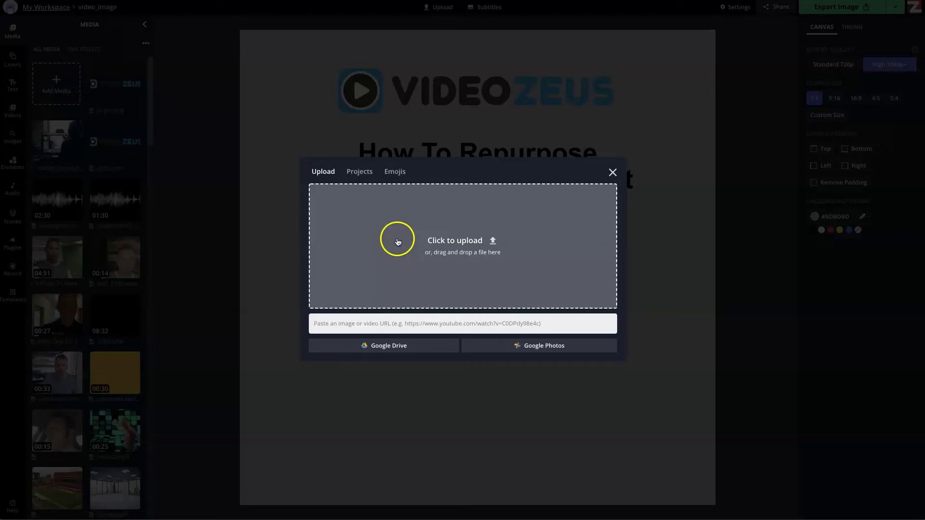
click(429, 243)
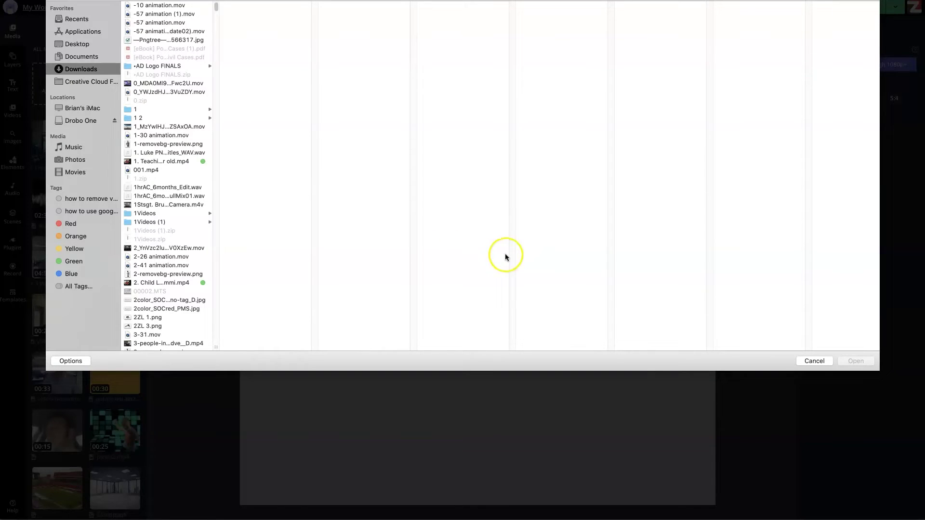
click(809, 362)
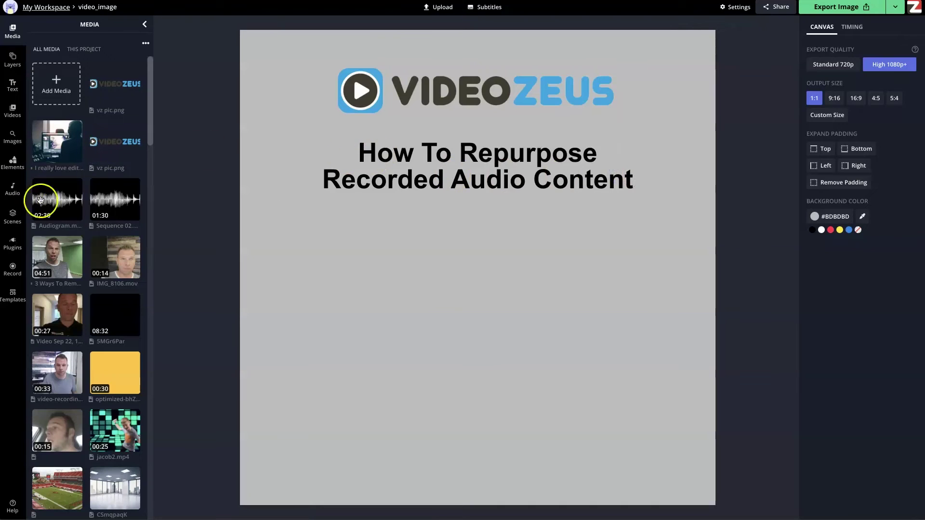
mouse_move(68, 213)
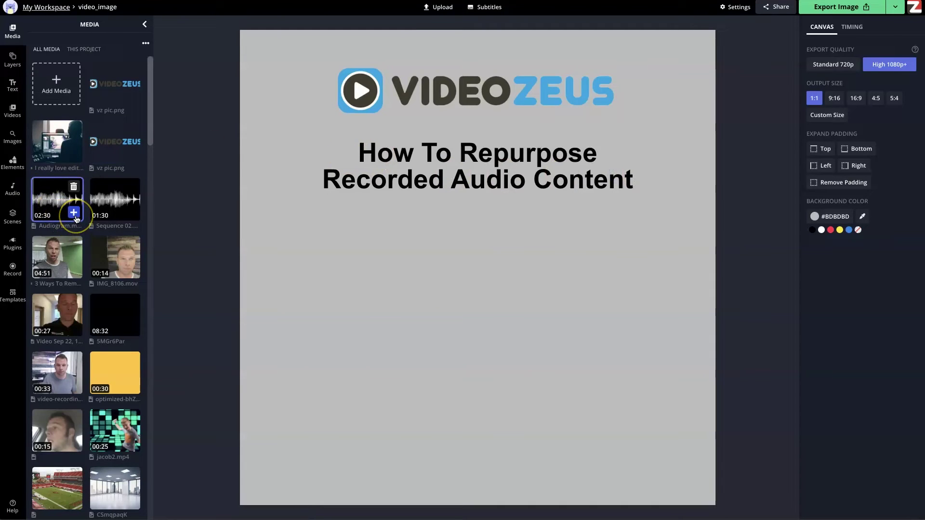
Add the 2:30 Audiogram clip and preview it around 0:54, 1:10 and 1:27.
click(74, 215)
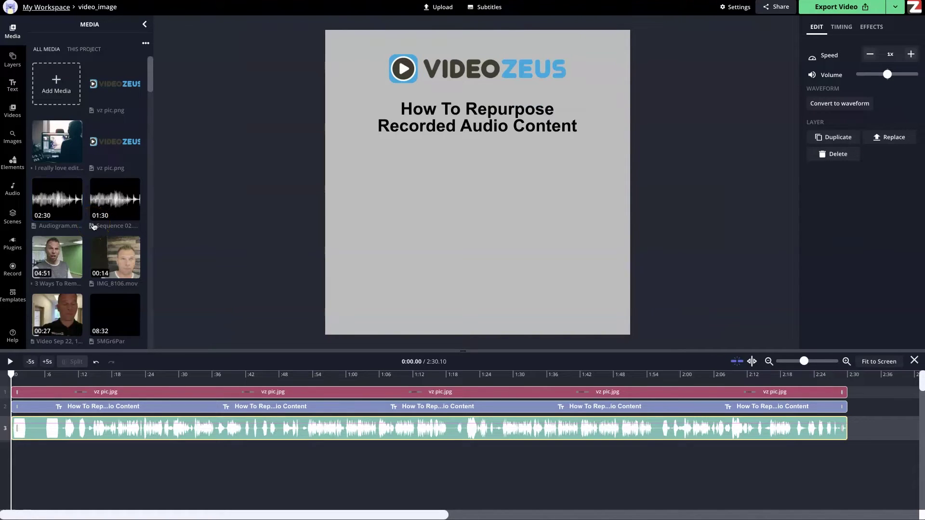
click(314, 374)
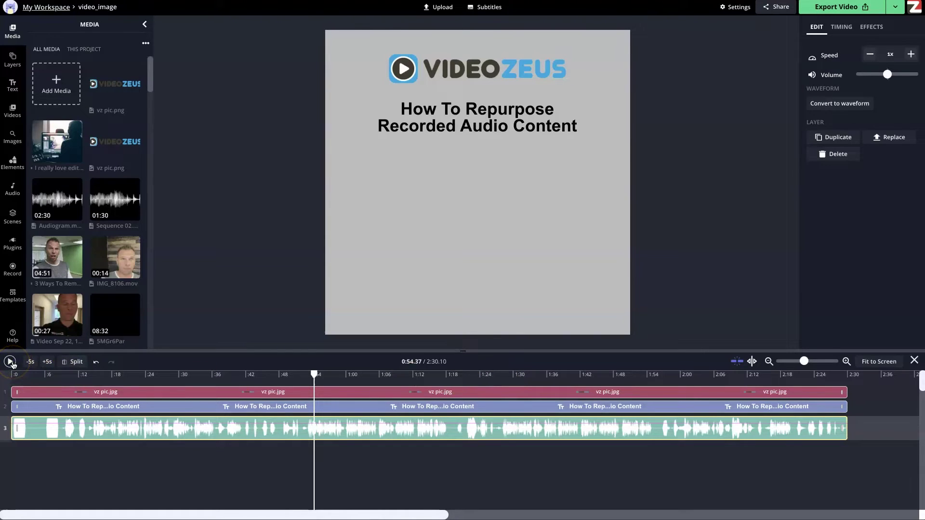
click(11, 363)
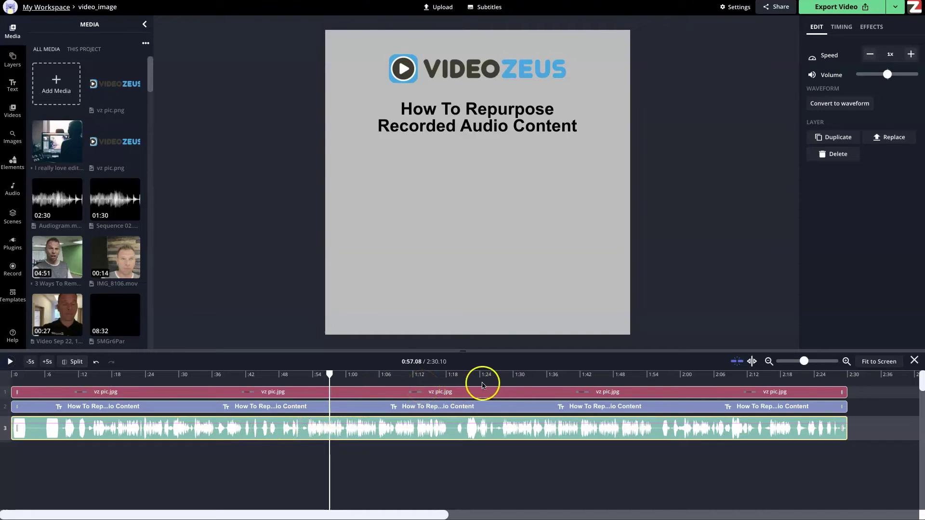
click(404, 435)
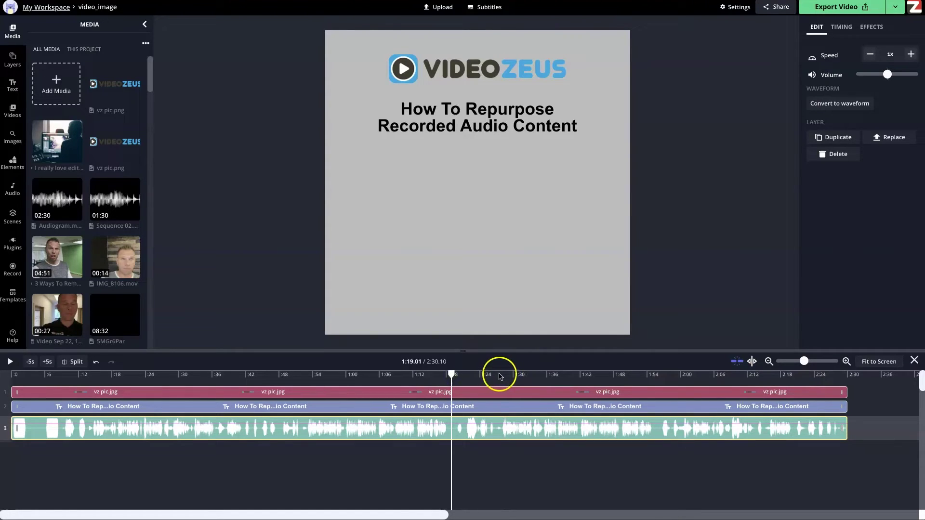
click(501, 375)
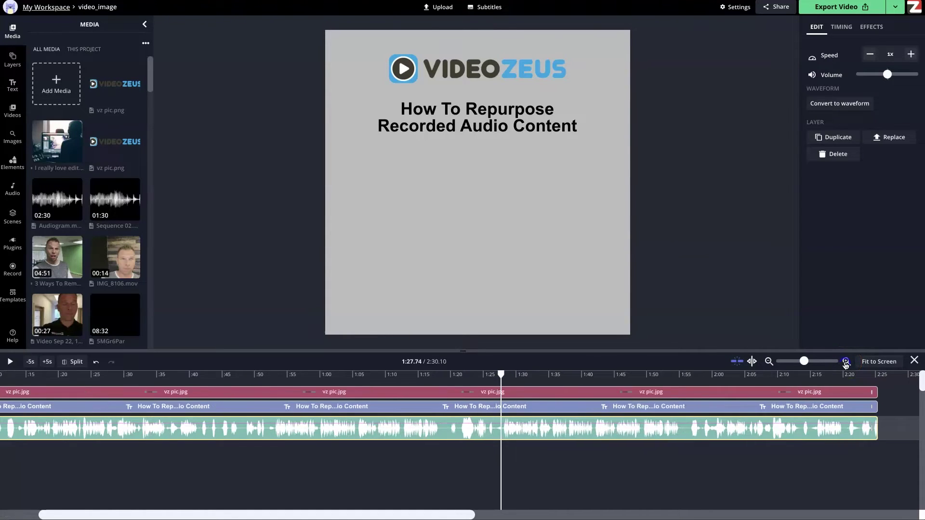
Split the audio at 1:28 and delete the part before it.
click(845, 361)
click(846, 361)
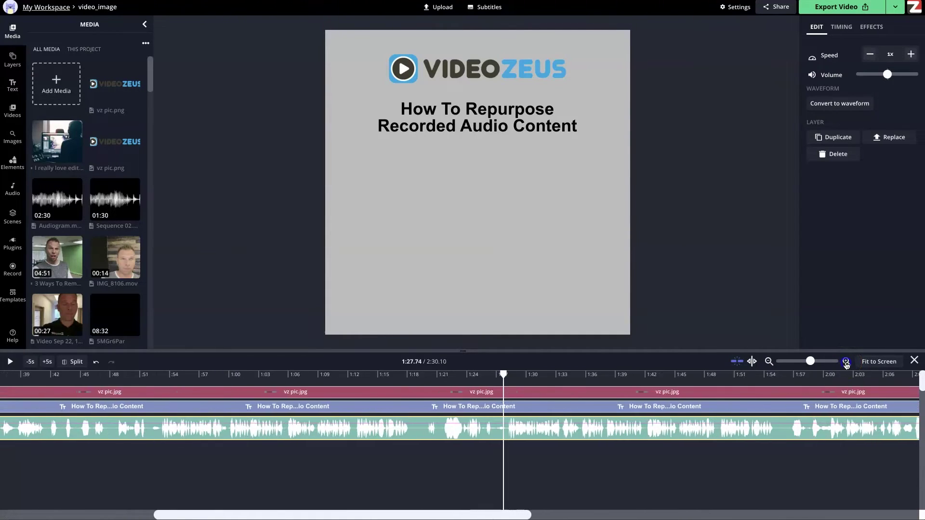
click(512, 375)
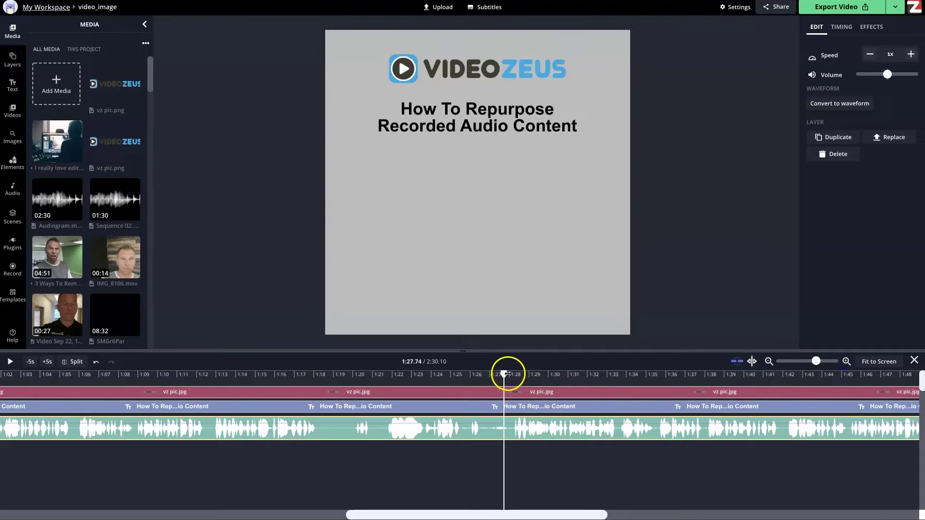
click(457, 436)
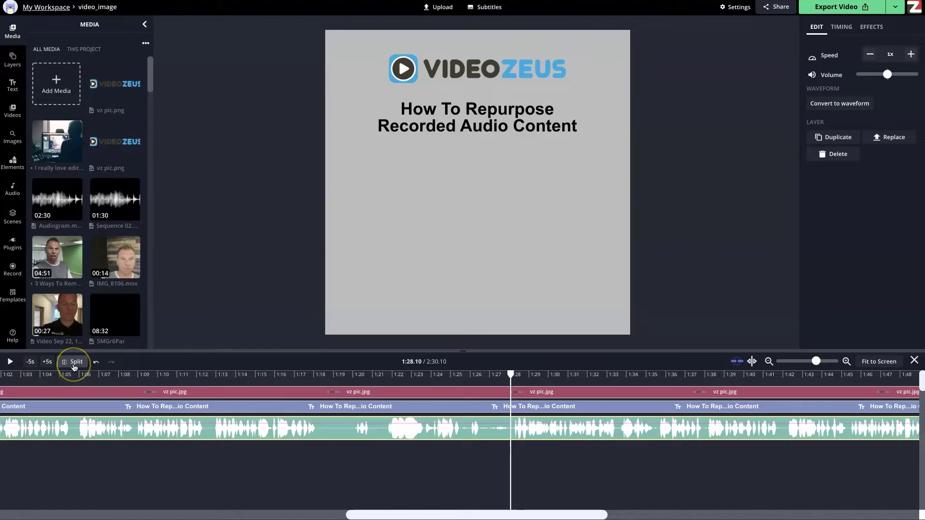
click(73, 362)
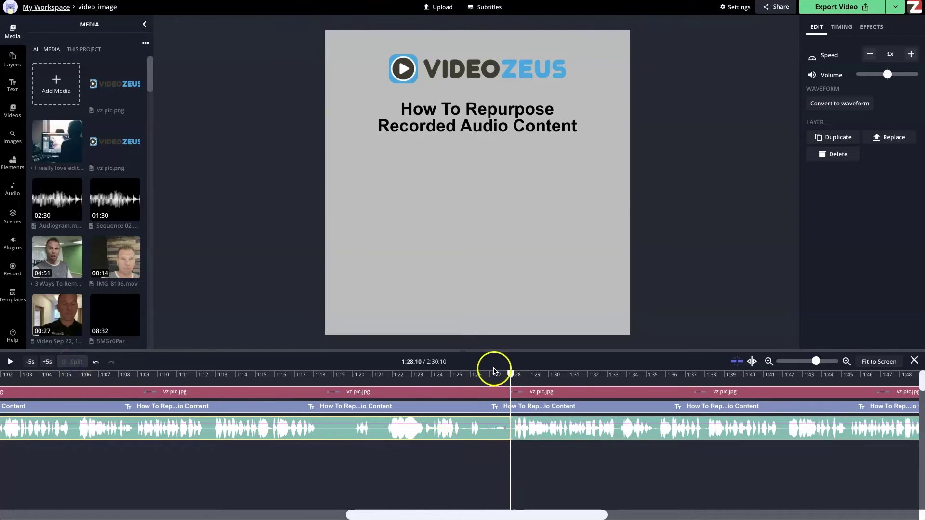
click(491, 375)
click(429, 431)
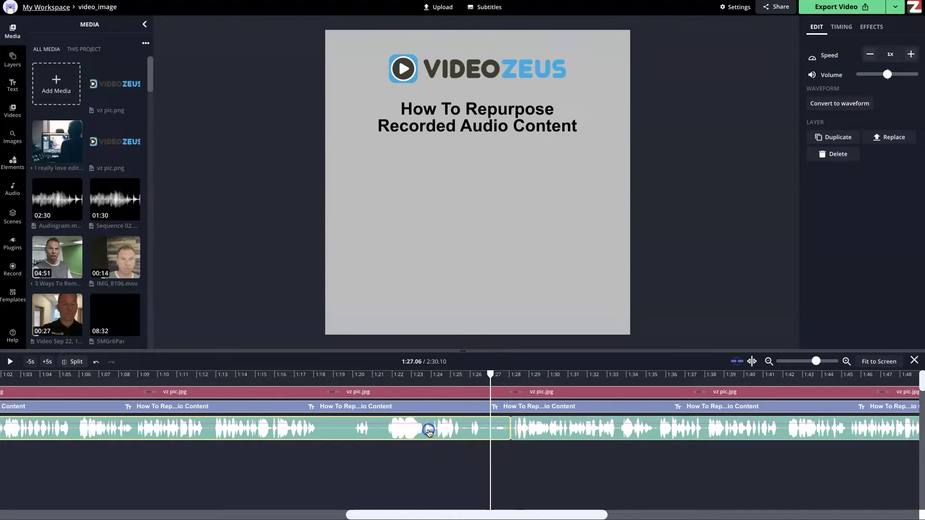
key(Delete)
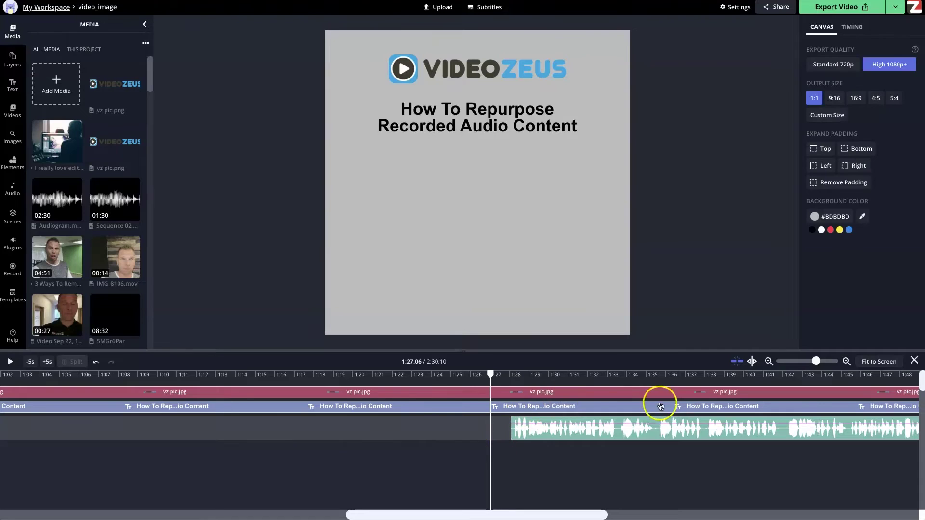
Split the audio at 1:55 and delete the part after it.
click(769, 361)
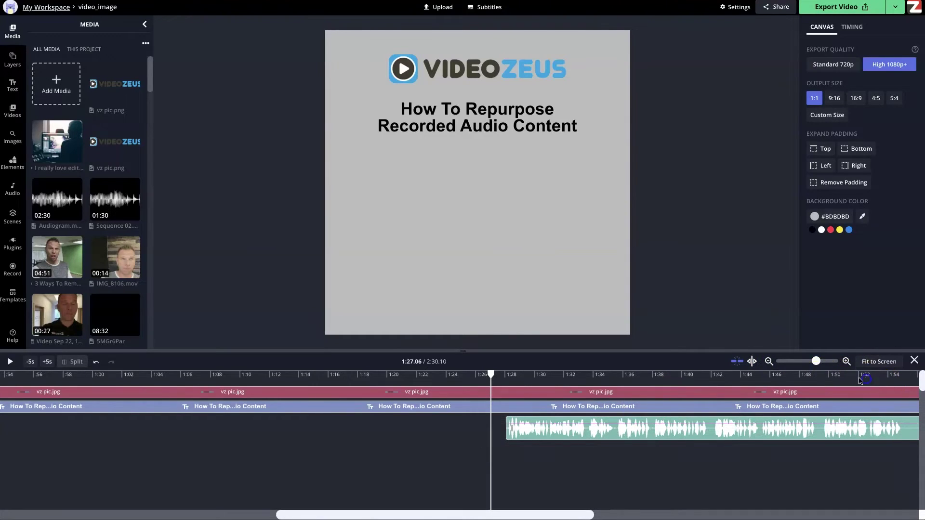
scroll(573, 516, right, 5)
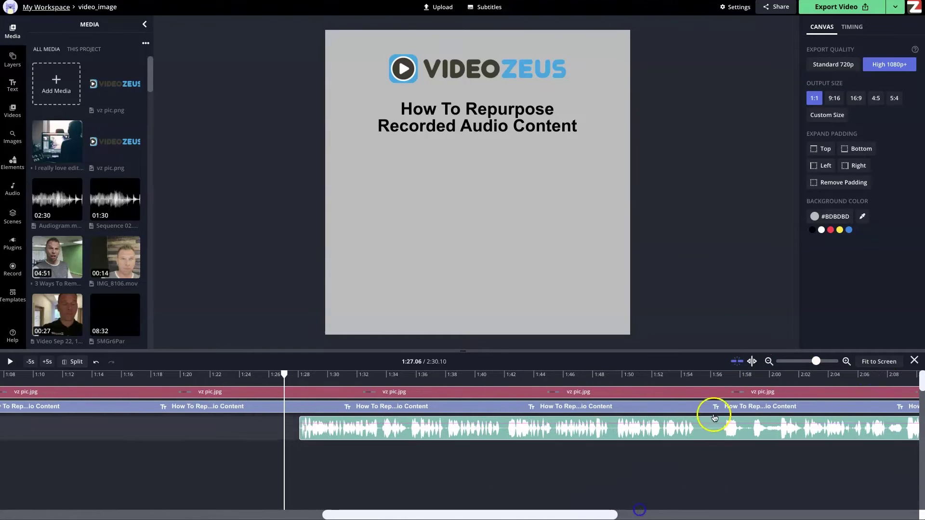
click(684, 381)
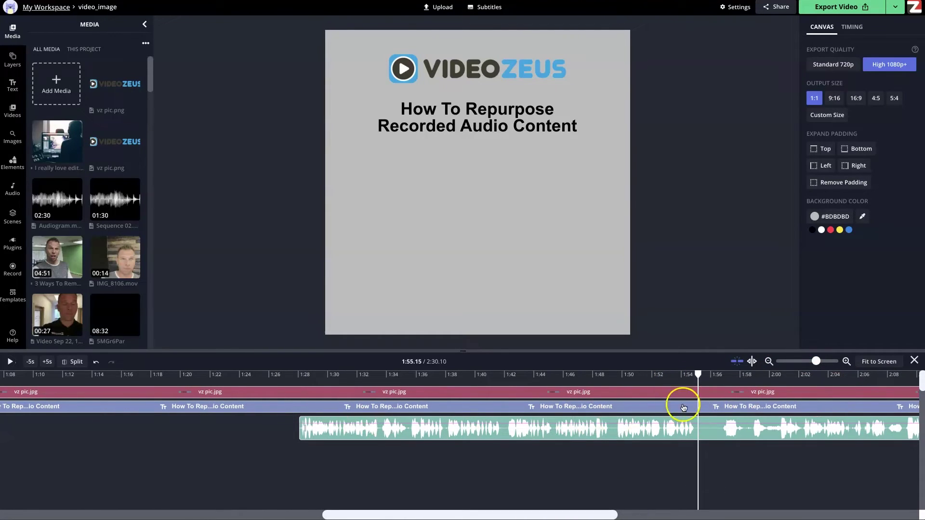
click(693, 428)
click(72, 362)
click(759, 447)
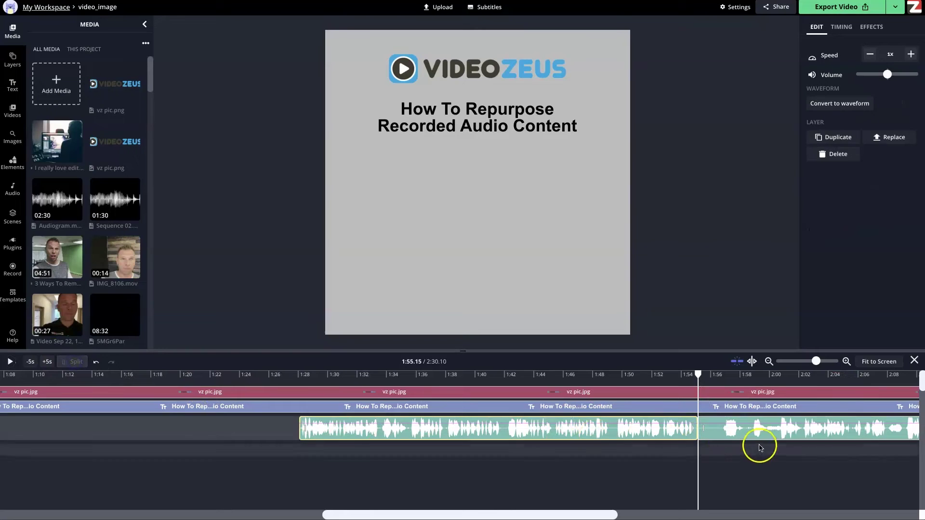
click(761, 436)
key(Delete)
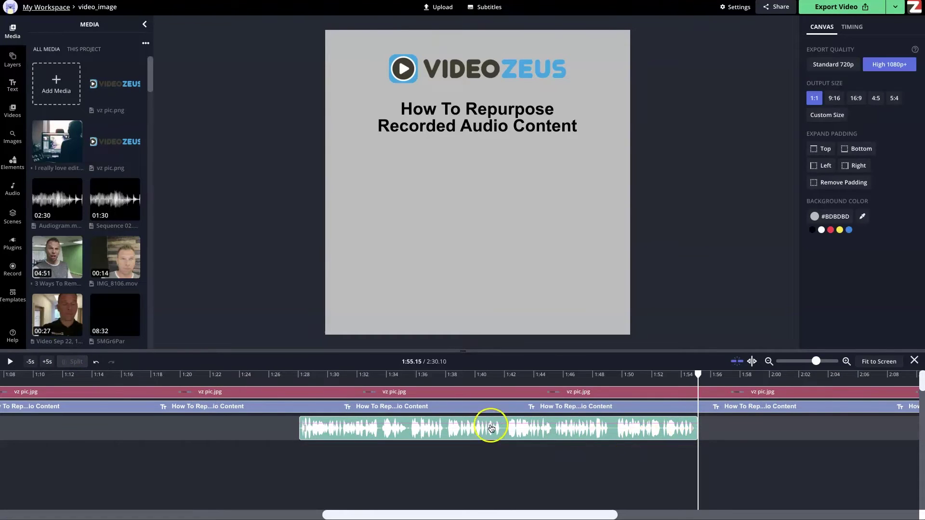
Move the audio excerpt to 0:00 and trim the logo and title clips to end at 0:27.
click(769, 363)
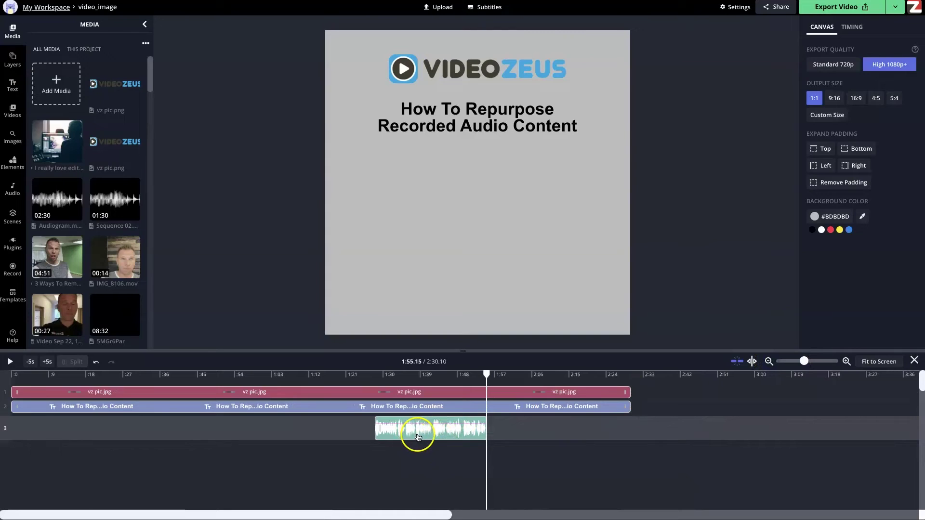
drag(419, 437, 57, 433)
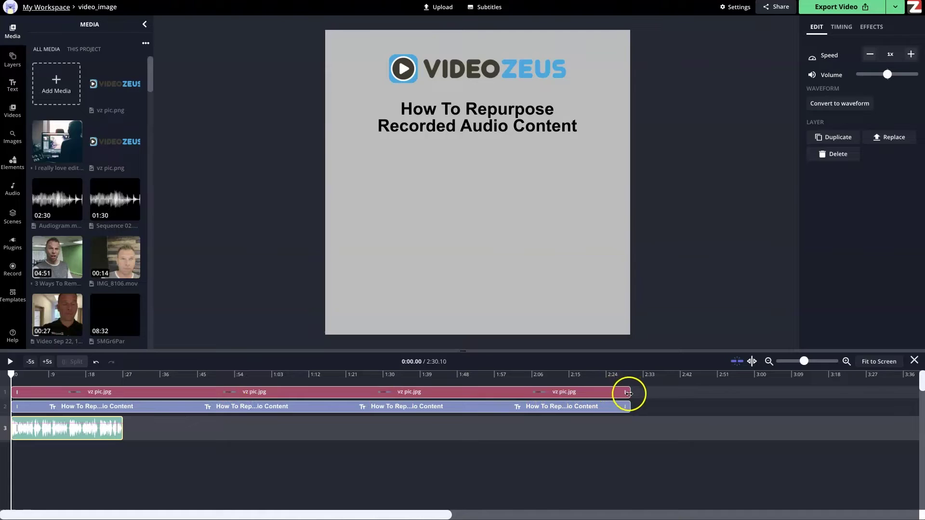
drag(629, 393, 123, 405)
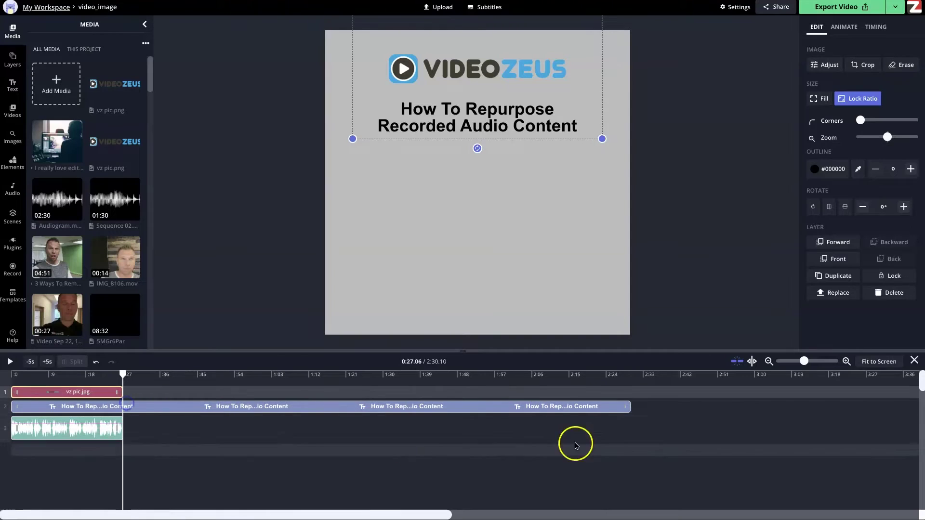
drag(628, 407, 123, 407)
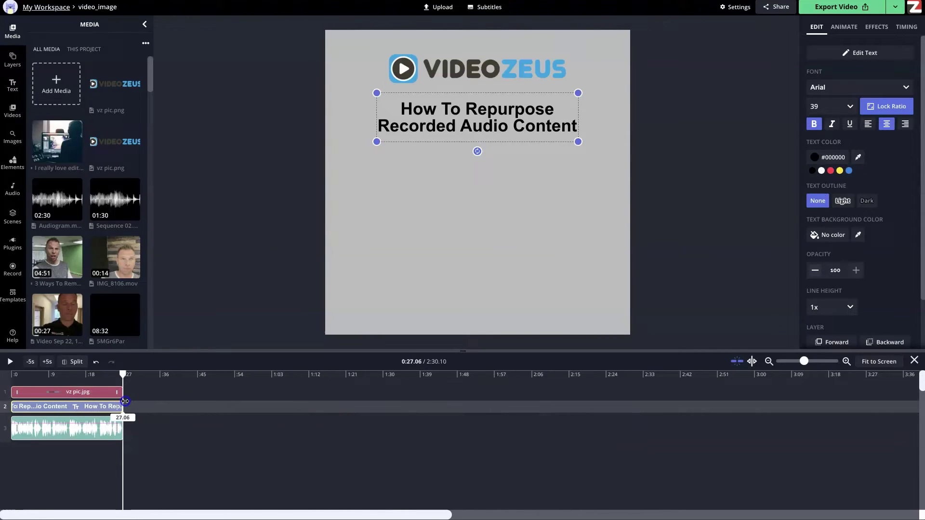
click(77, 379)
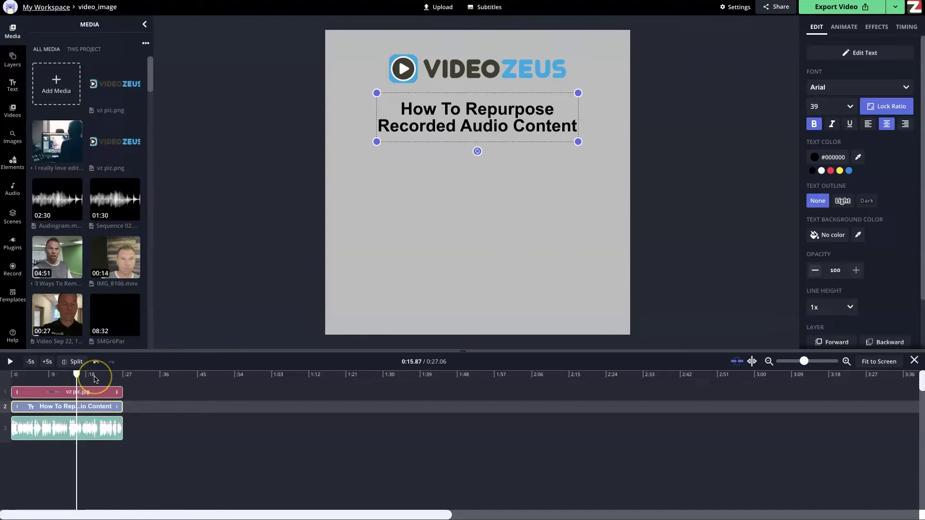
mouse_move(95, 380)
mouse_down()
mouse_move(124, 380)
mouse_move(86, 375)
mouse_up()
click(87, 429)
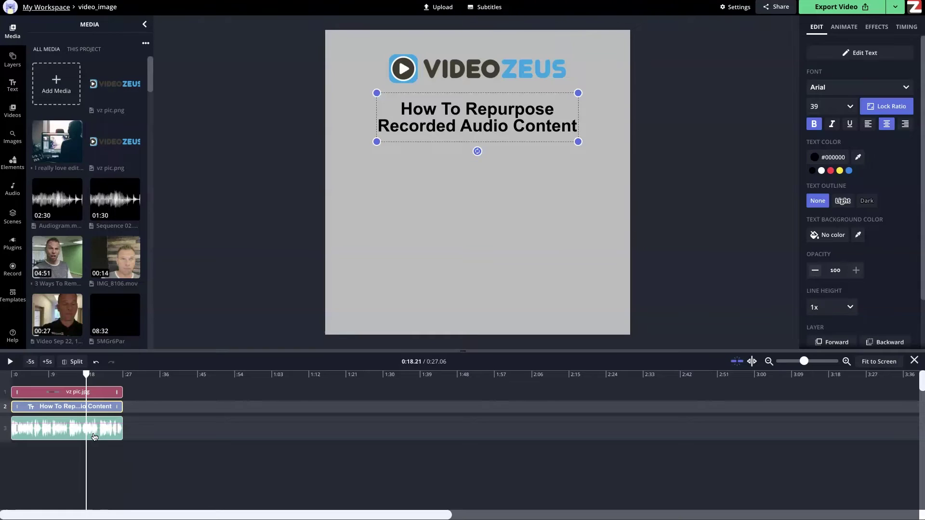
Convert the audio clip into a waveform below the title and preview it from the start.
click(94, 436)
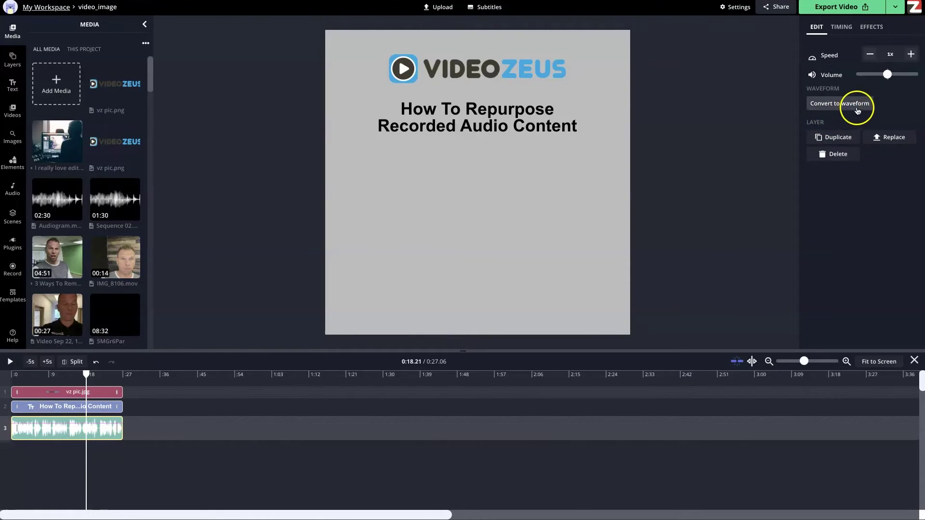
click(857, 107)
click(21, 375)
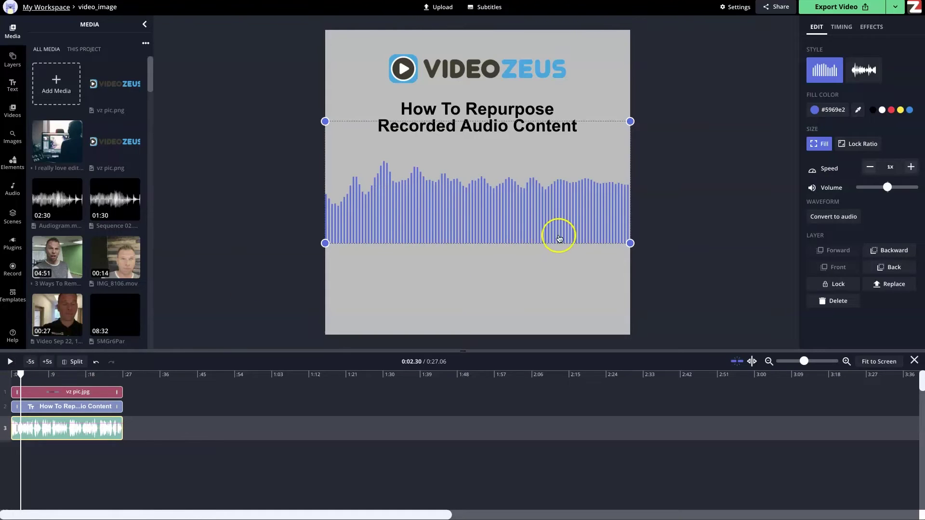
click(9, 362)
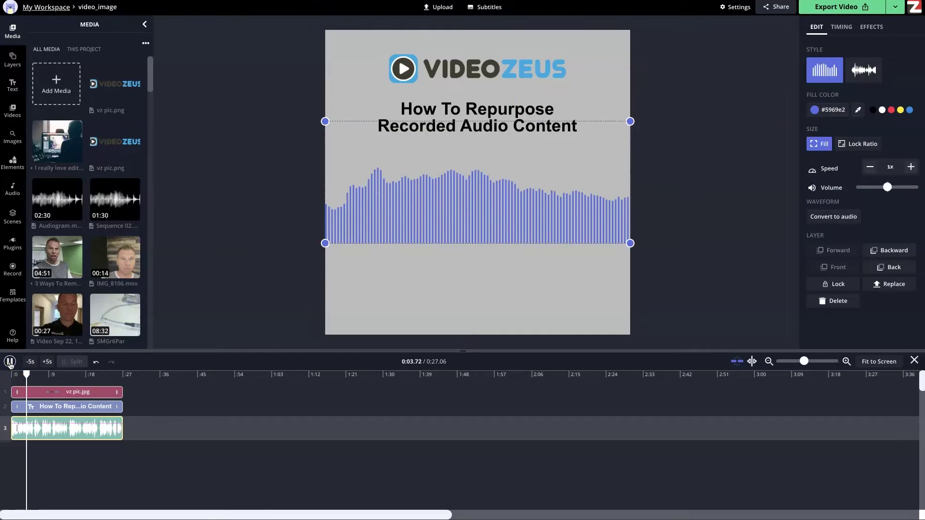
click(10, 362)
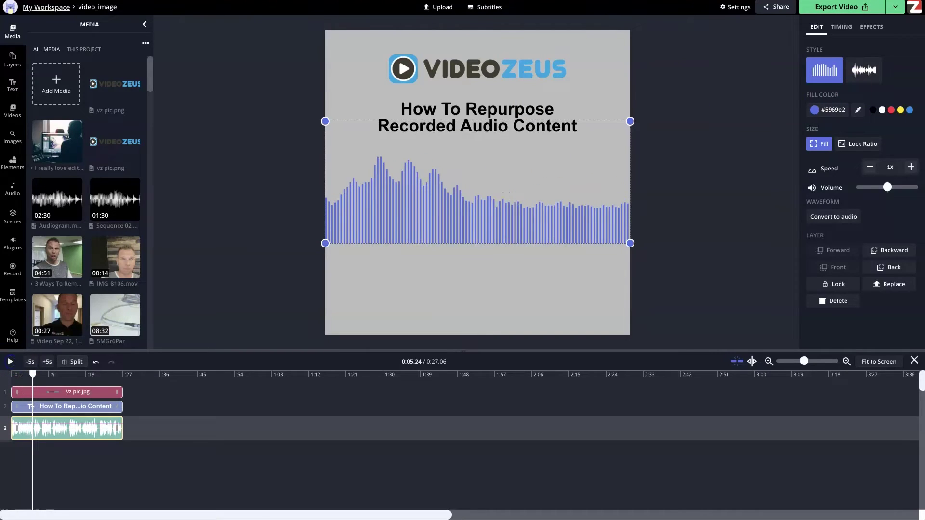
Preview the second waveform style, then settle on the vertical-bars style.
click(863, 70)
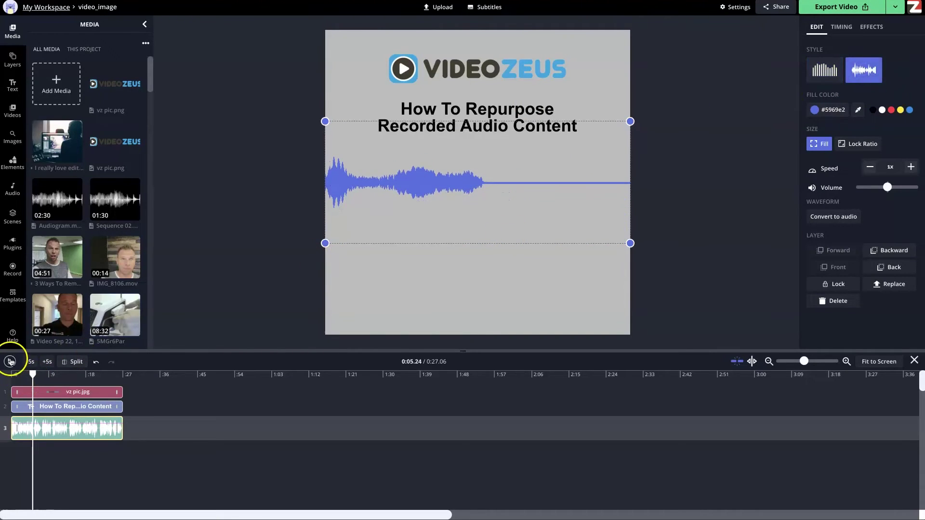
click(10, 362)
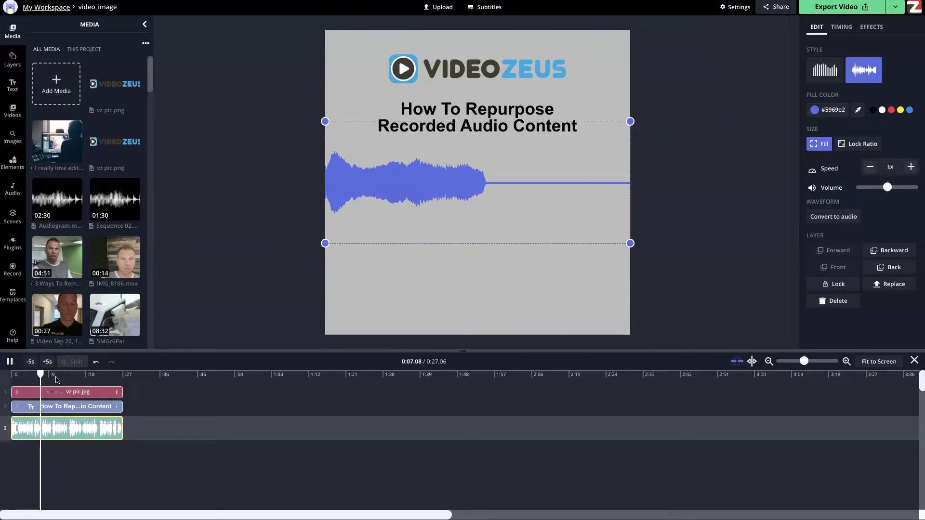
click(10, 361)
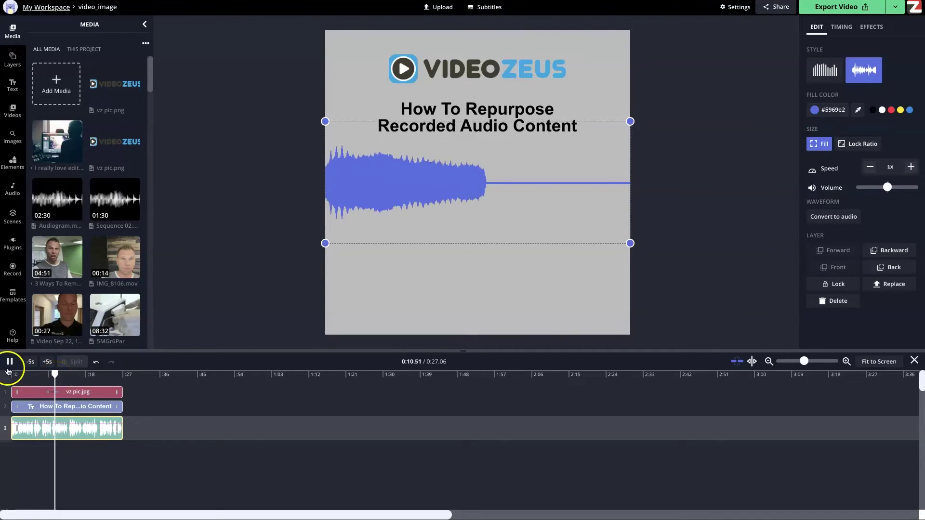
click(753, 95)
click(824, 70)
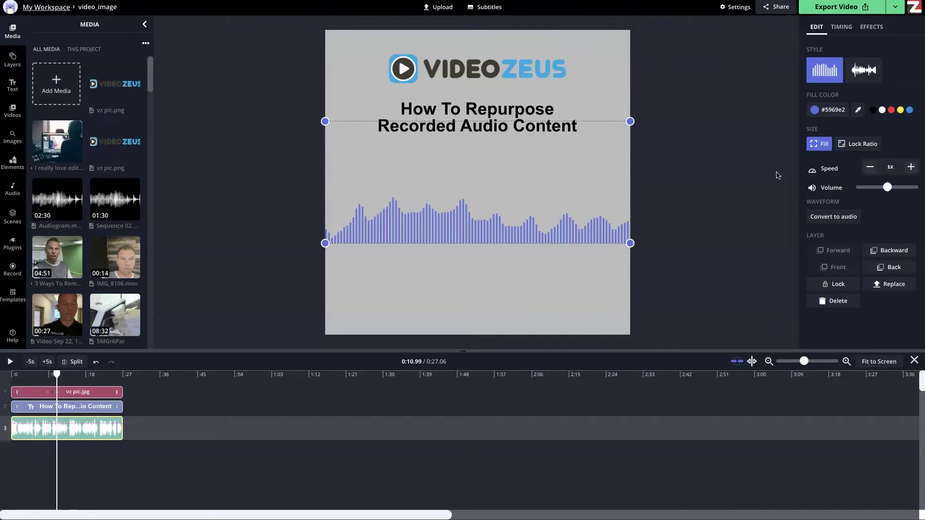
Eyedrop the blue ZEUS logo text to colour the waveform bars #1EA8E4.
click(830, 111)
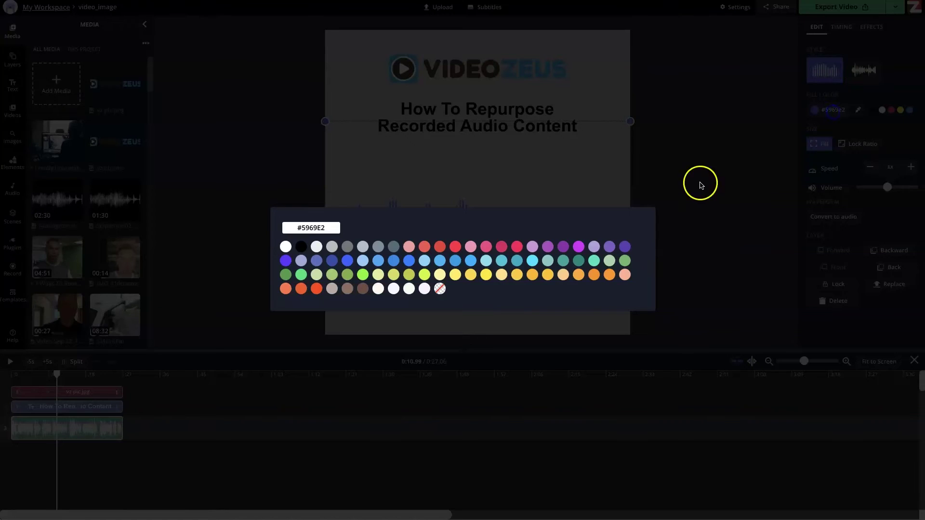
click(702, 212)
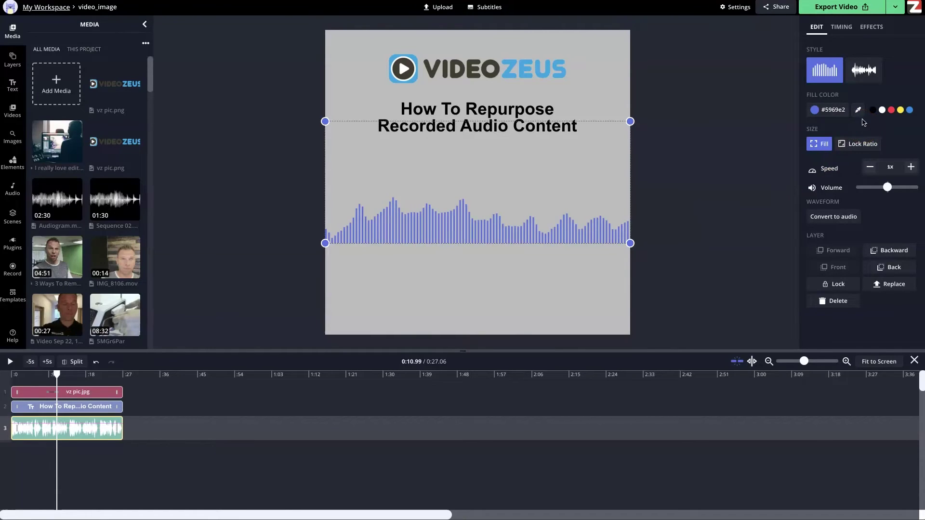
click(858, 116)
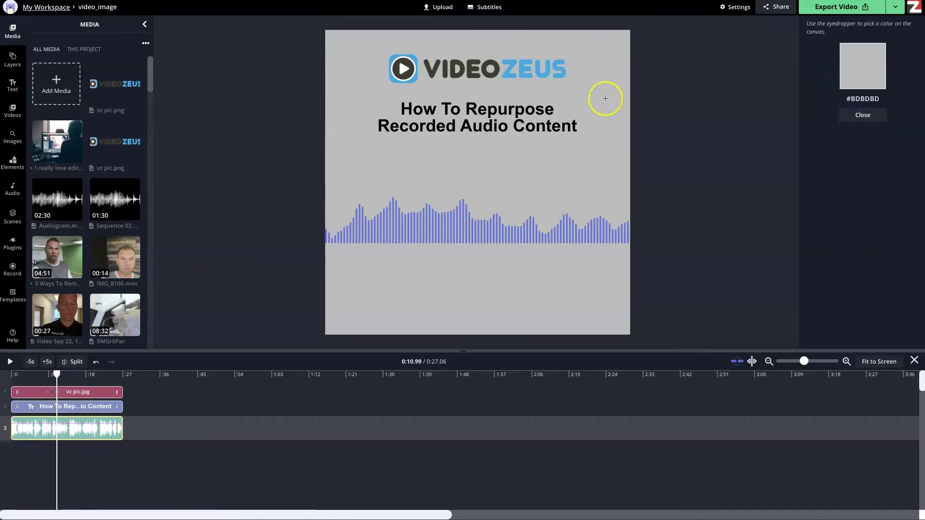
click(543, 75)
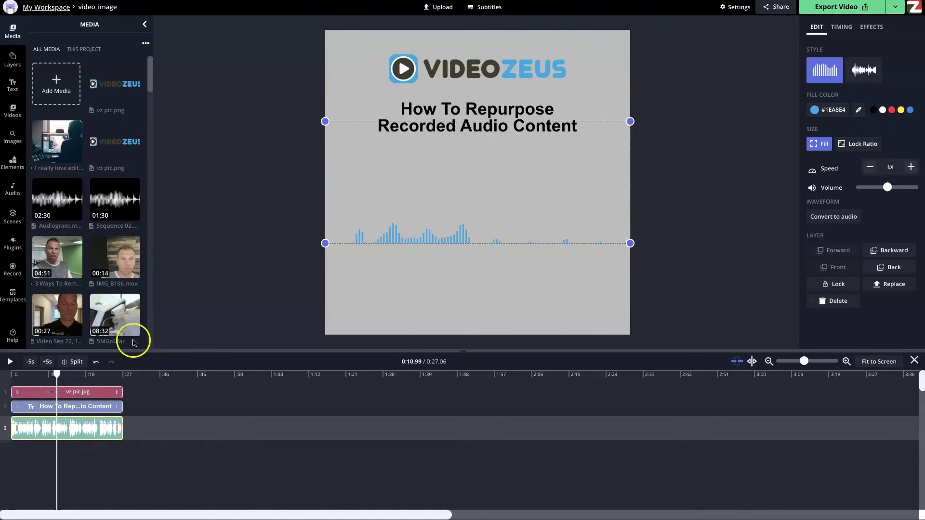
Auto-generate timed subtitles from the audio in English (United States).
click(495, 12)
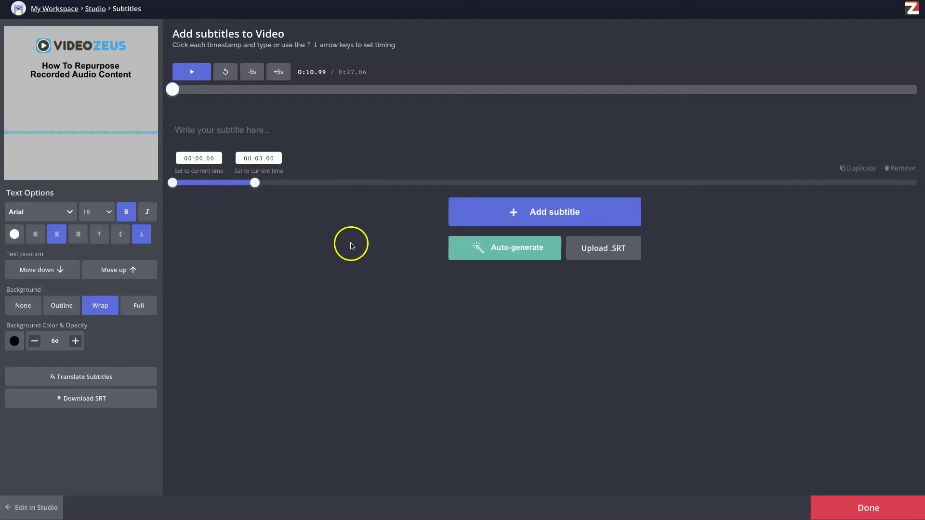
click(498, 254)
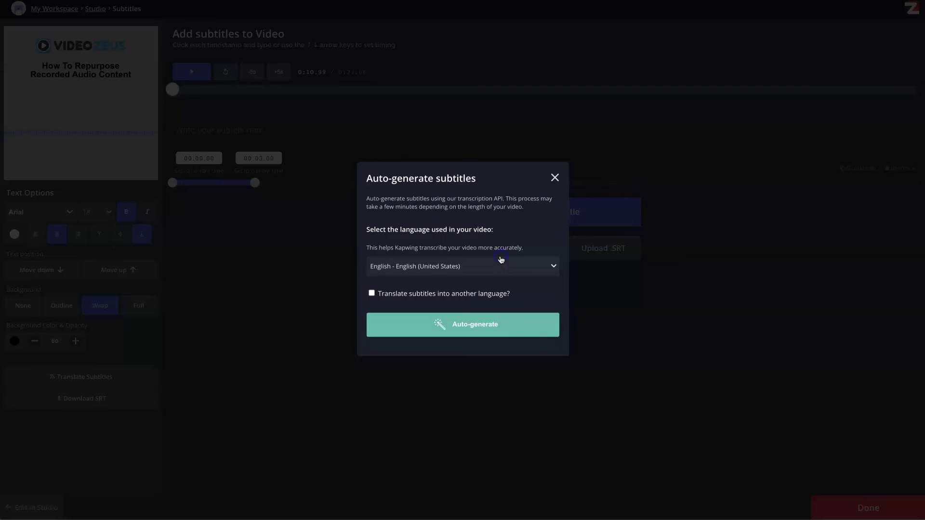
click(531, 268)
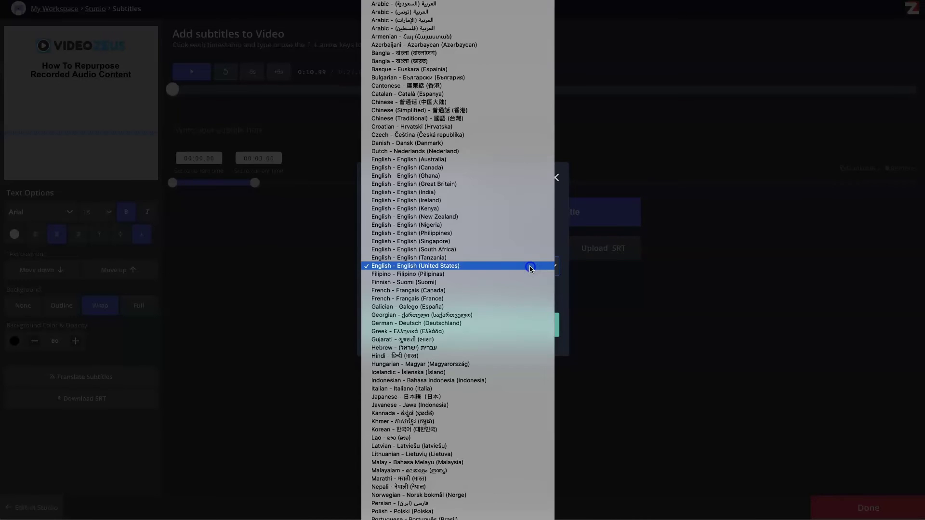
click(530, 268)
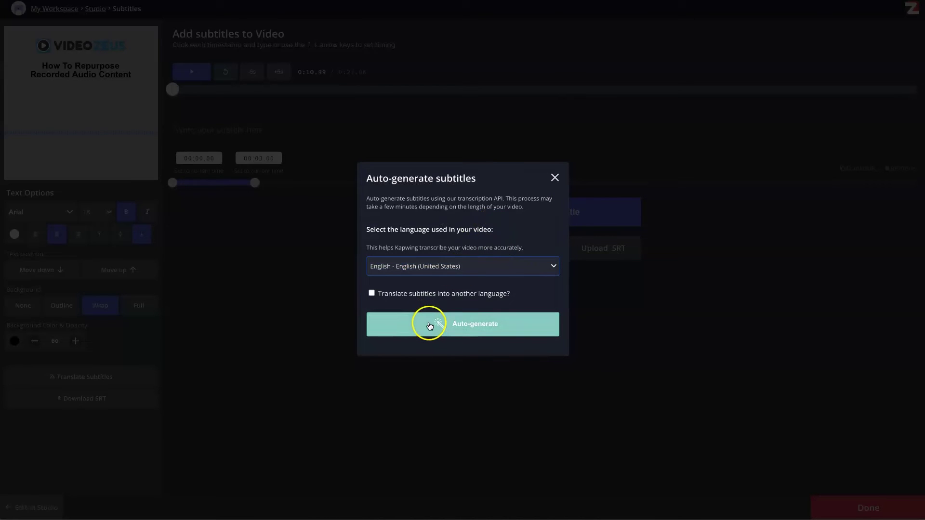
click(430, 326)
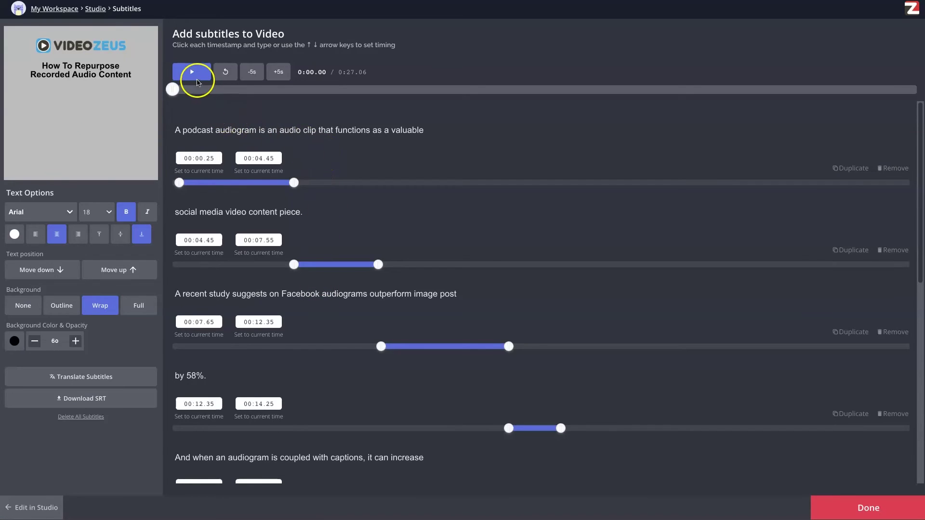
click(198, 79)
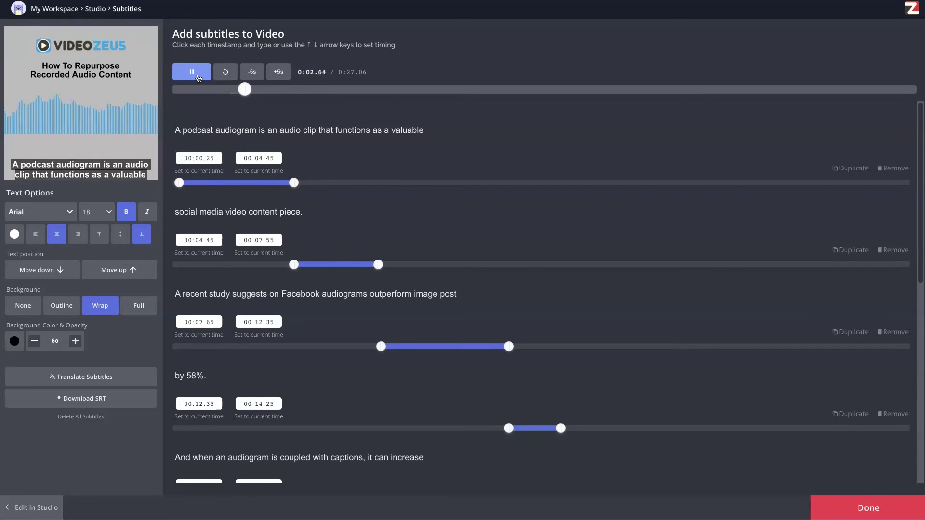
click(192, 72)
click(176, 141)
click(191, 72)
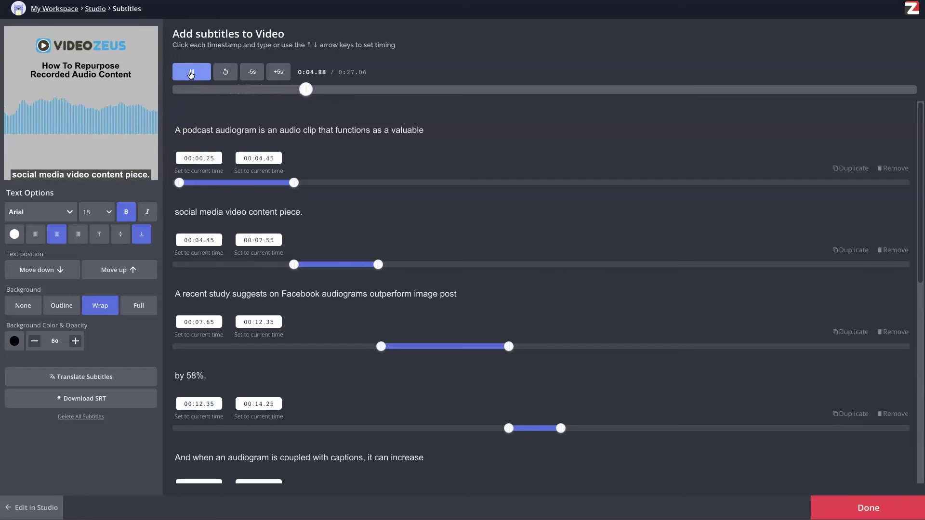
click(192, 73)
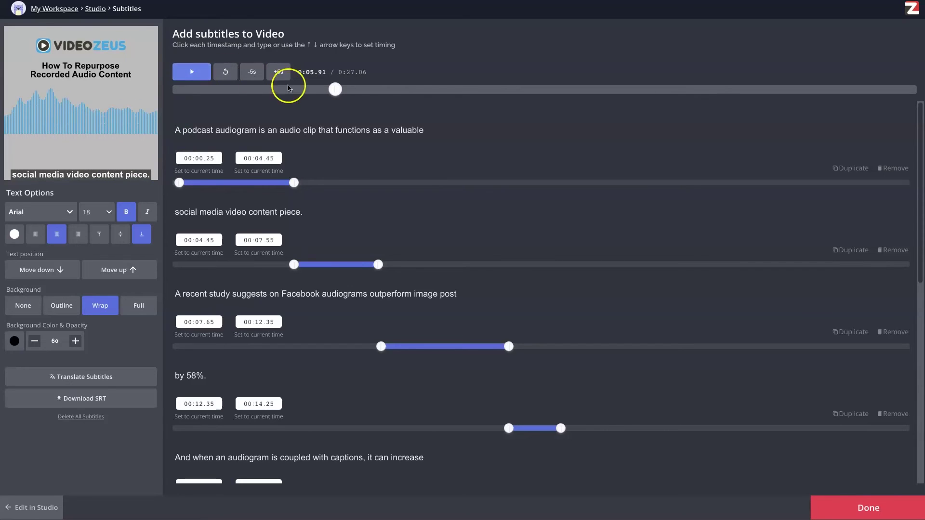
click(438, 90)
drag(426, 98, 405, 96)
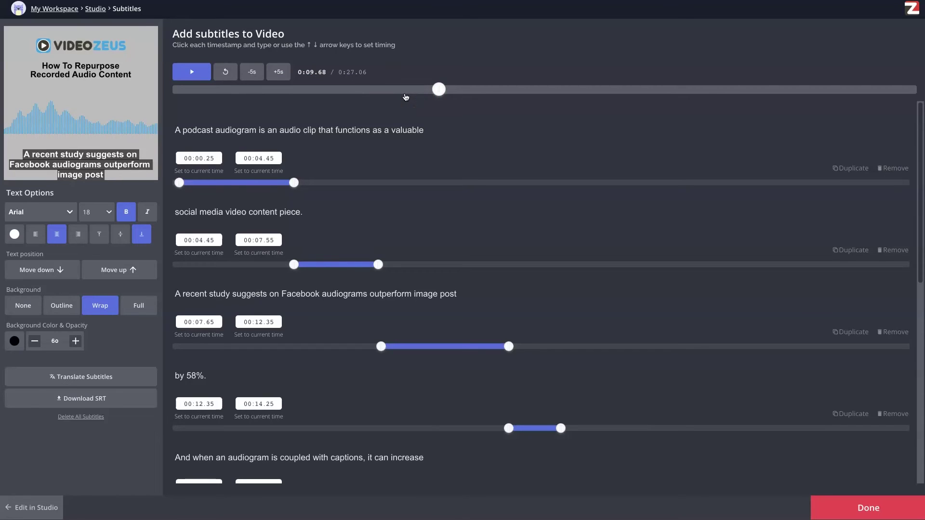
click(337, 90)
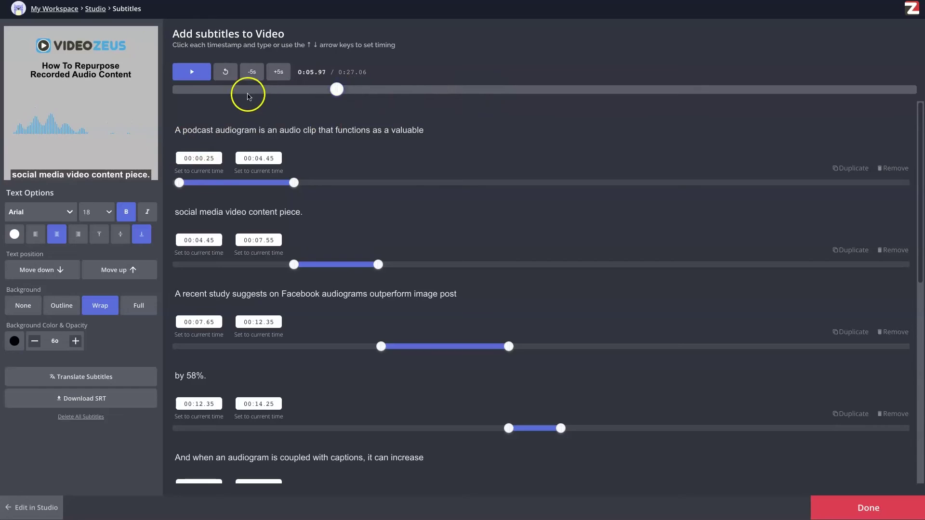
click(241, 90)
click(443, 91)
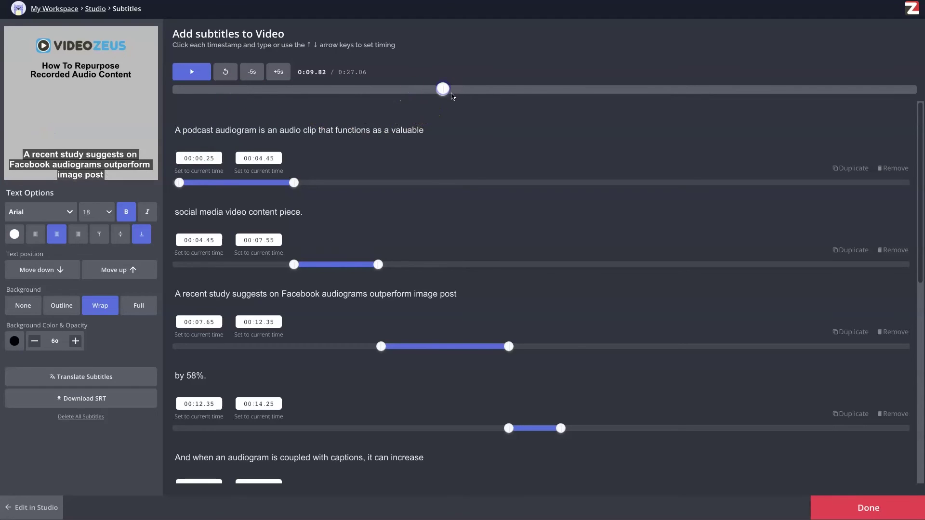
mouse_move(453, 96)
mouse_down()
mouse_move(425, 116)
mouse_move(443, 93)
mouse_up()
click(191, 72)
click(192, 71)
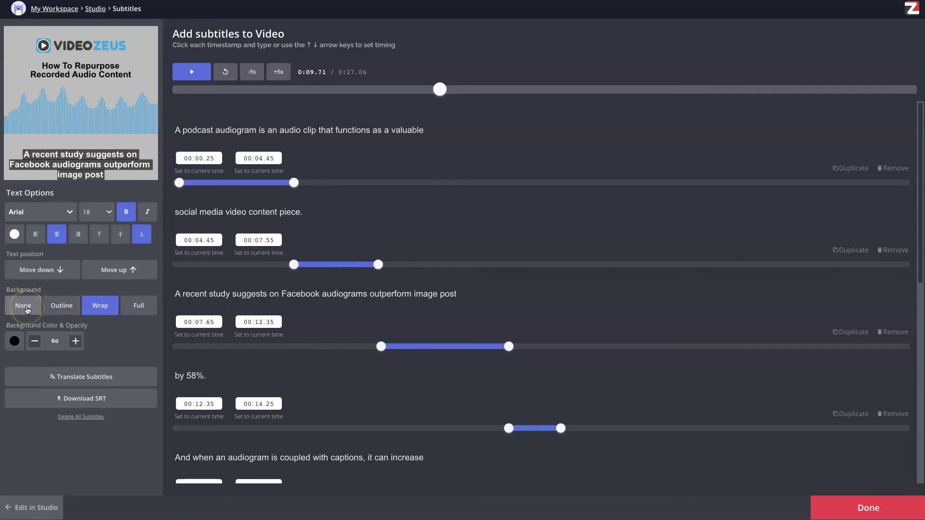
Give the subtitles black text with no background box and move them up two steps.
click(28, 310)
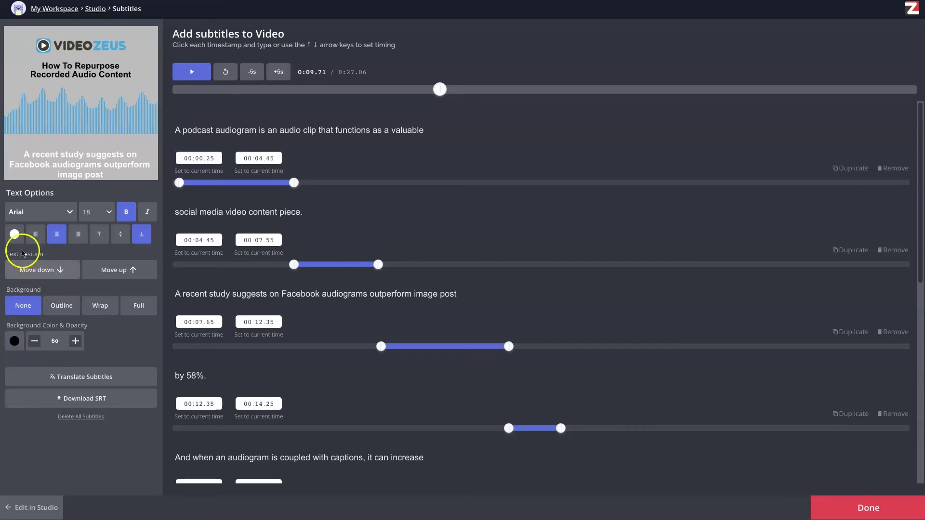
click(17, 241)
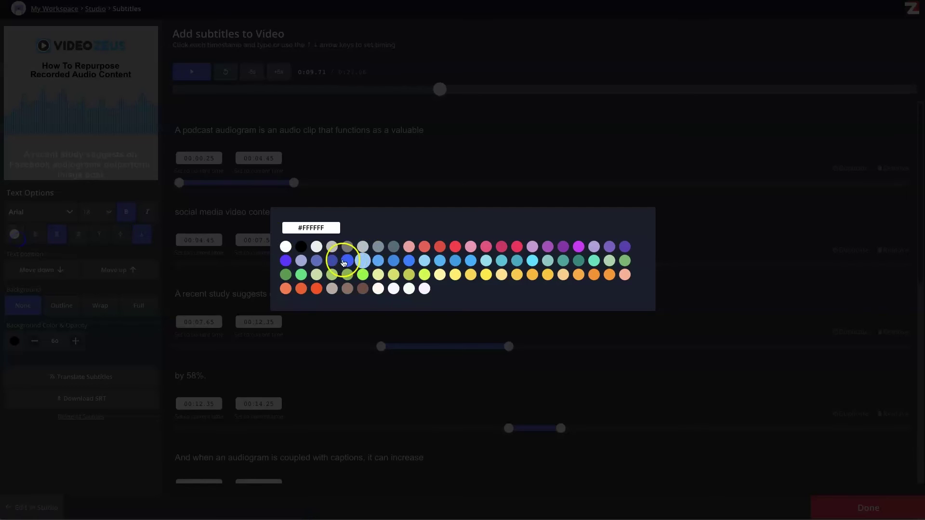
click(300, 248)
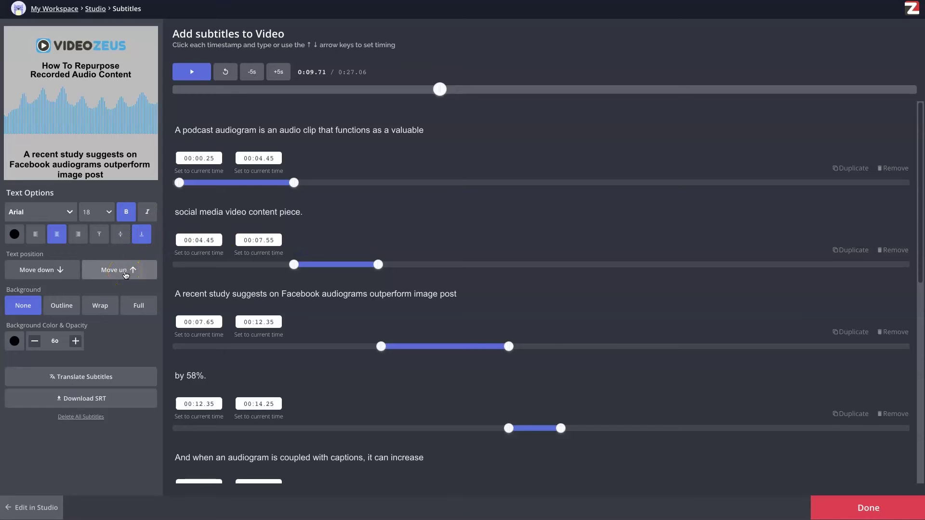
click(125, 273)
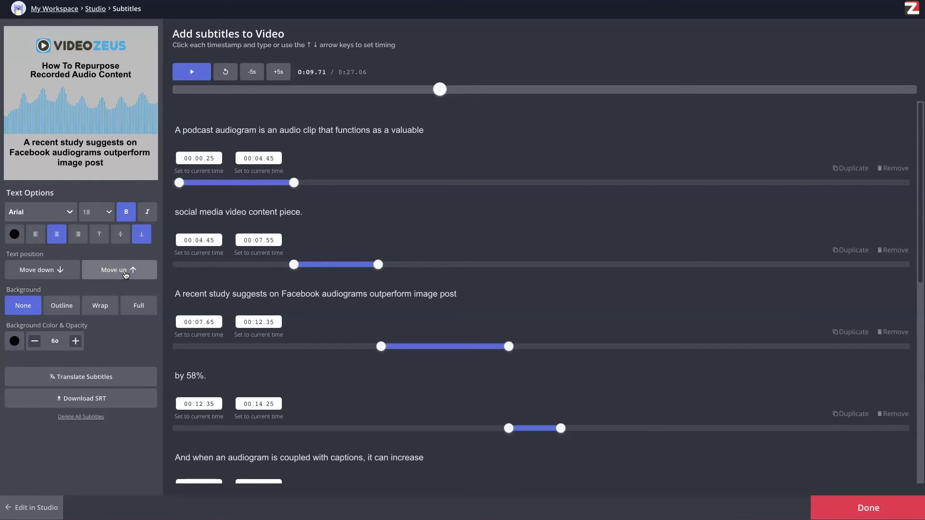
click(126, 274)
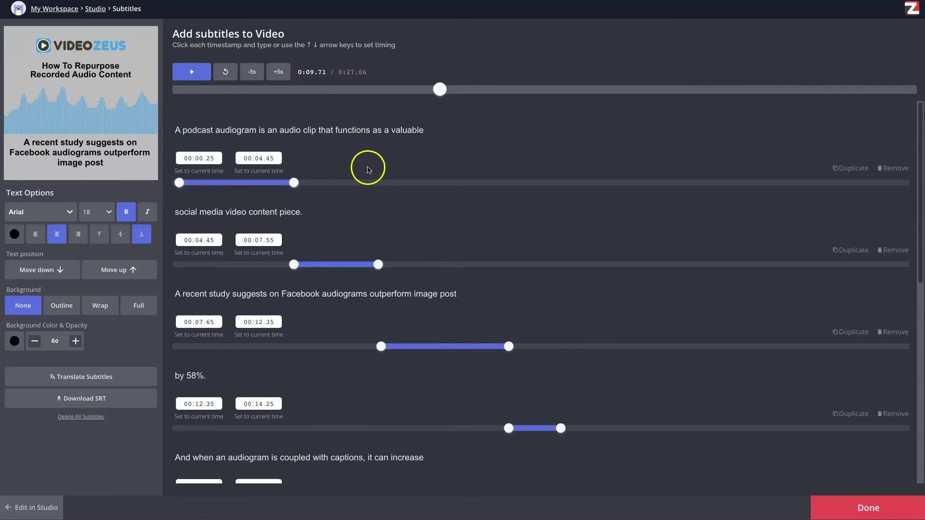
Change "post" to "posts" in the third subtitle's text.
click(431, 137)
click(319, 212)
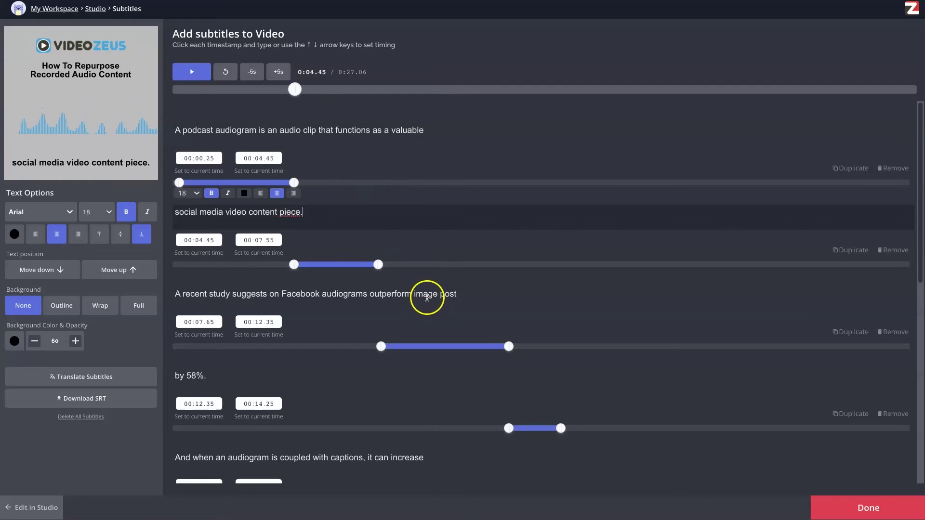
click(236, 297)
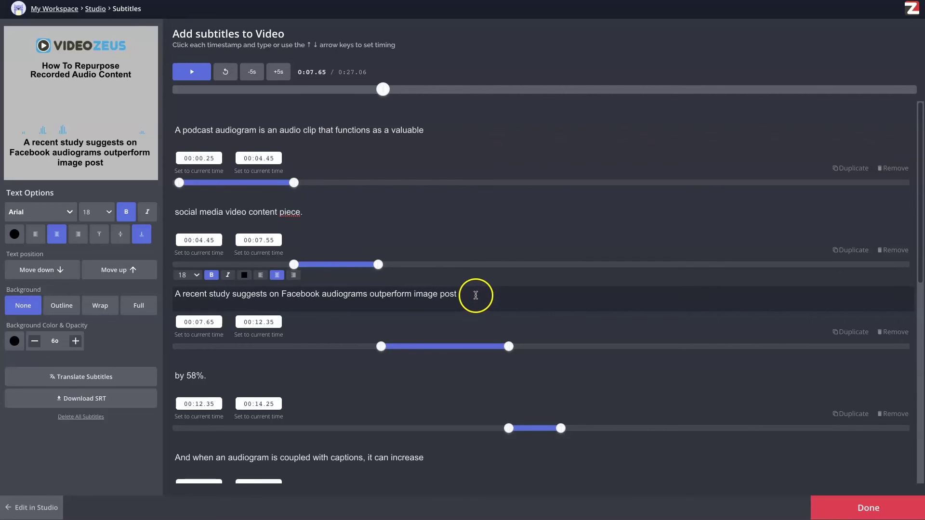
click(482, 292)
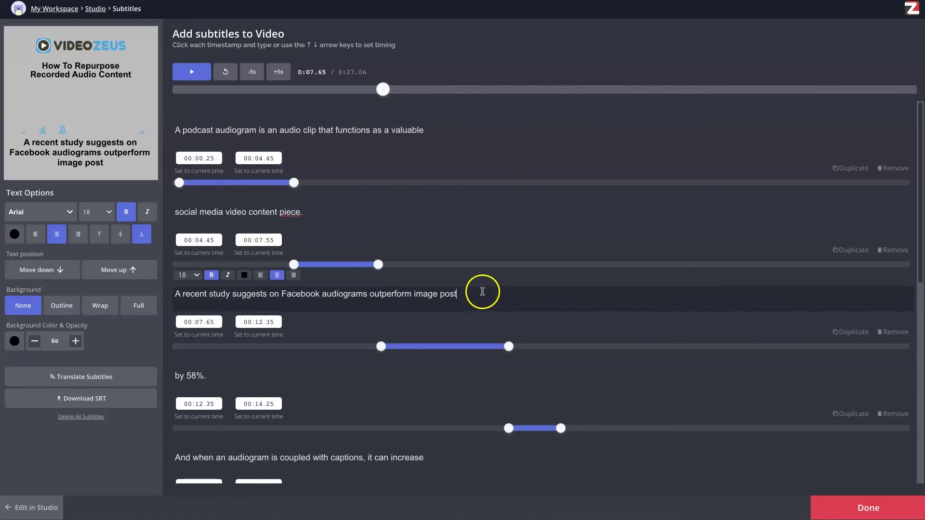
text(s)
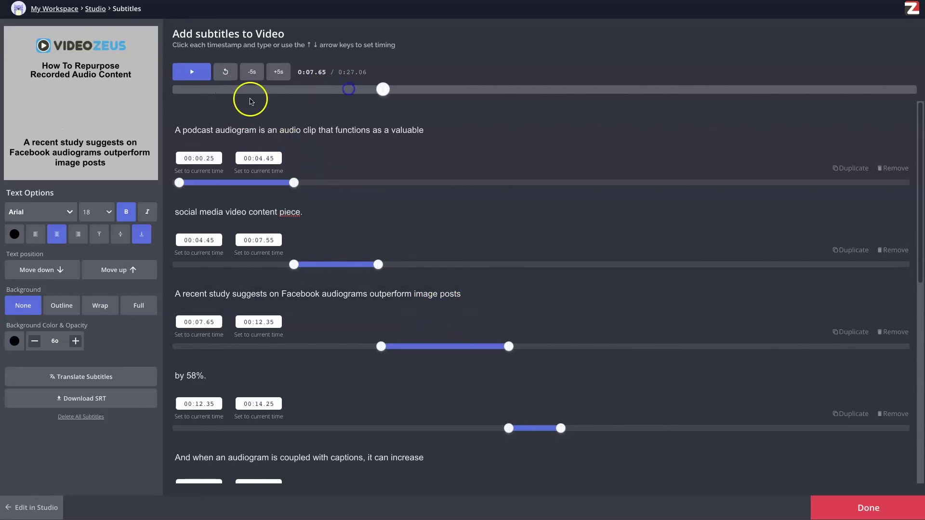
Replay from about 0:05.7 to check the corrected third caption.
click(330, 90)
click(200, 73)
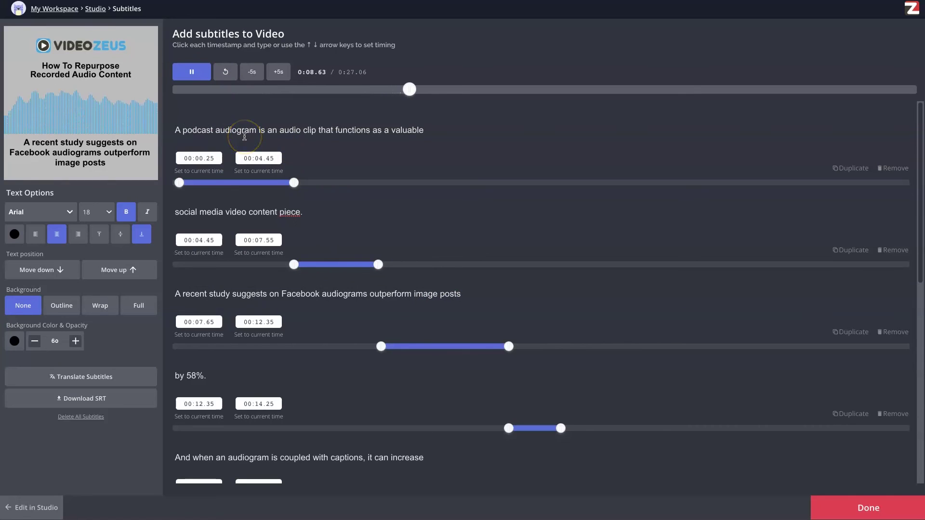
click(198, 78)
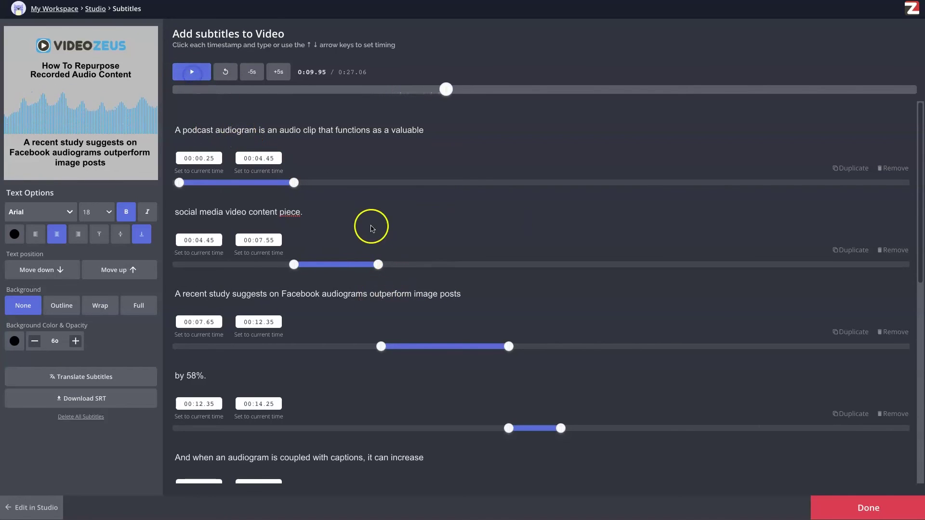
scroll(584, 237, down, 9)
scroll(382, 247, up, 10)
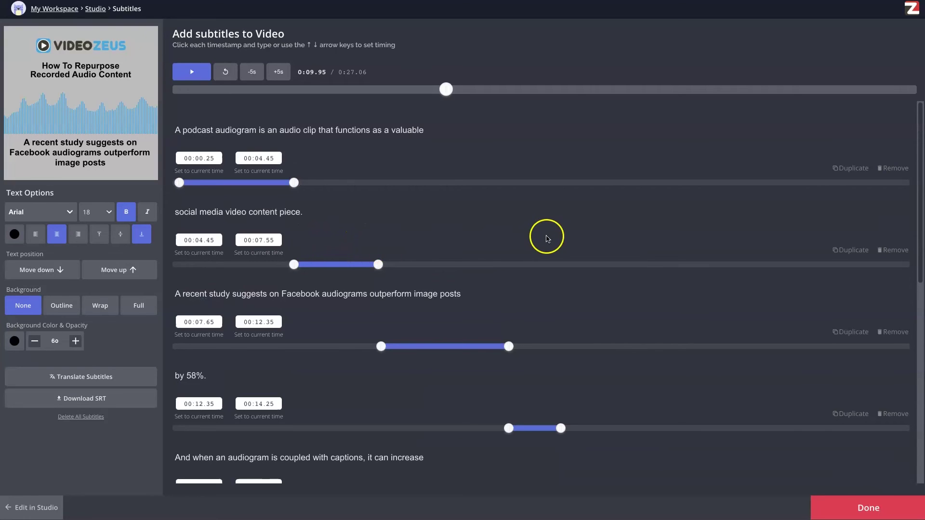
Leave the subtitle editor and play the captioned audiogram from the start in Studio.
click(849, 506)
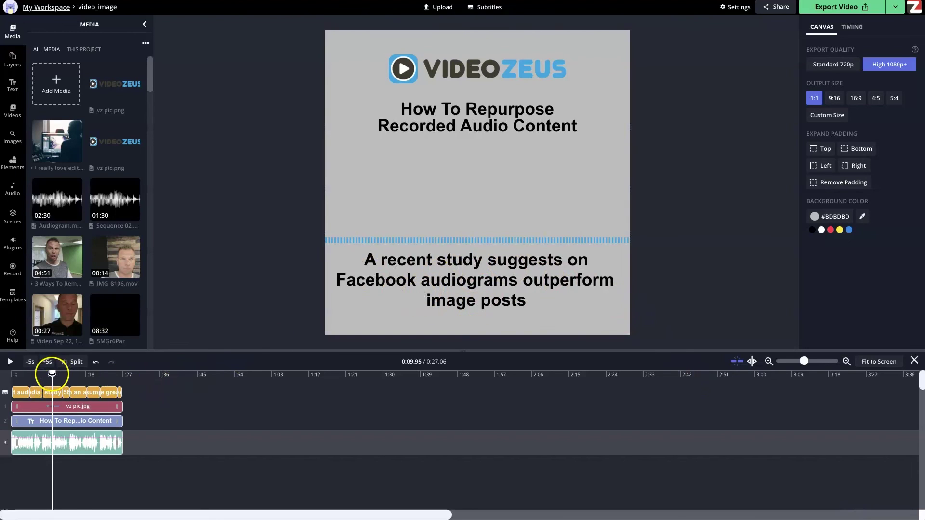
drag(51, 380, 87, 391)
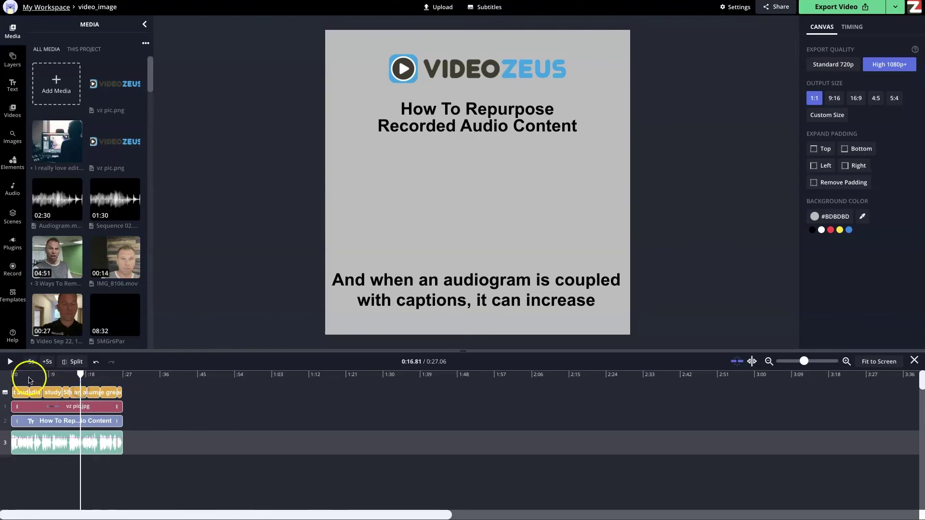
click(9, 372)
click(8, 364)
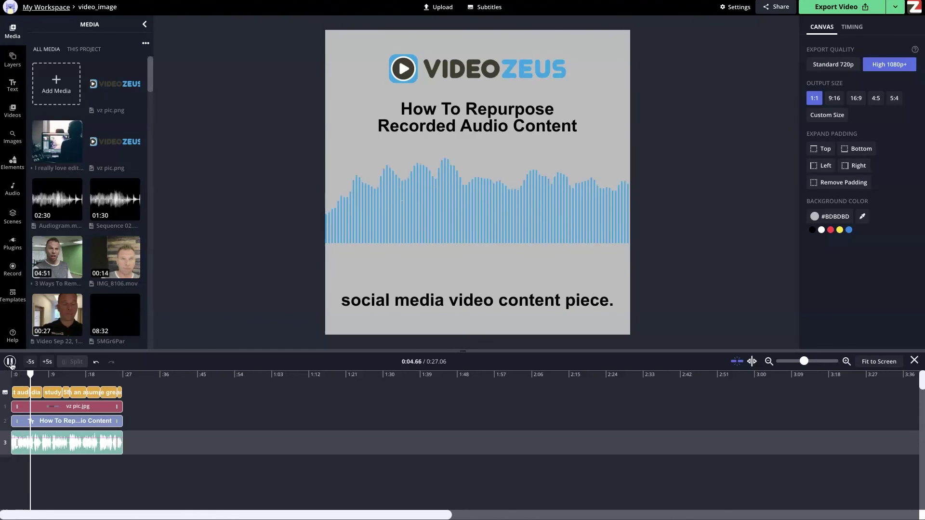
click(11, 363)
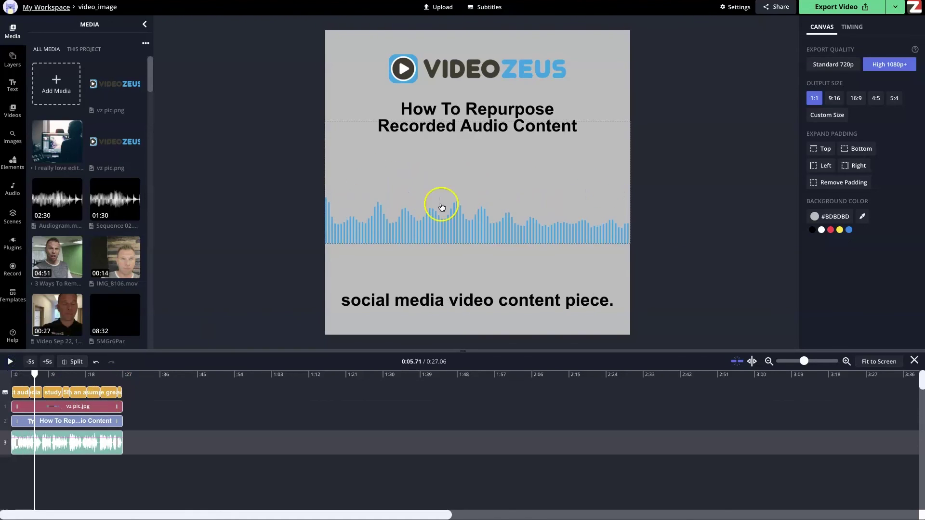
Export the audiogram video and let the video_image render finish.
click(848, 9)
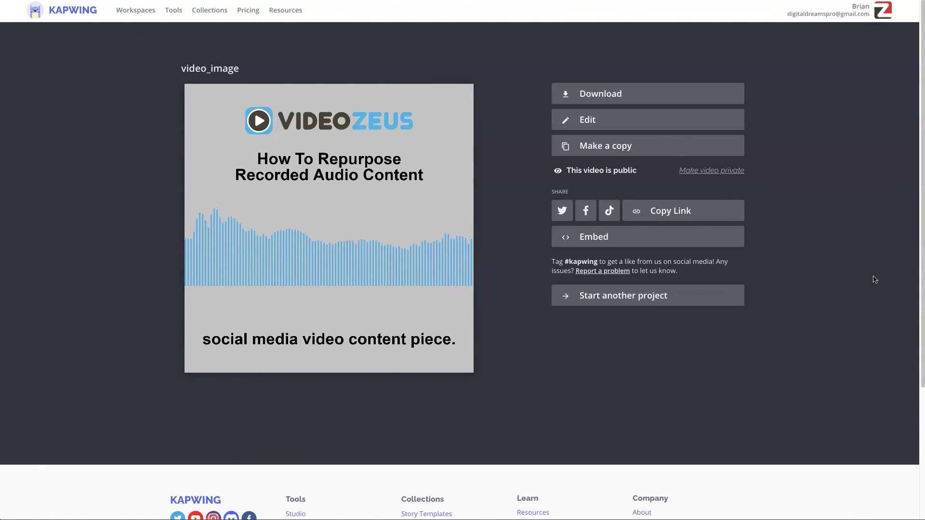
Pause the export preview and download the 0:27 video_image audiogram as an MP4.
mouse_move(366, 275)
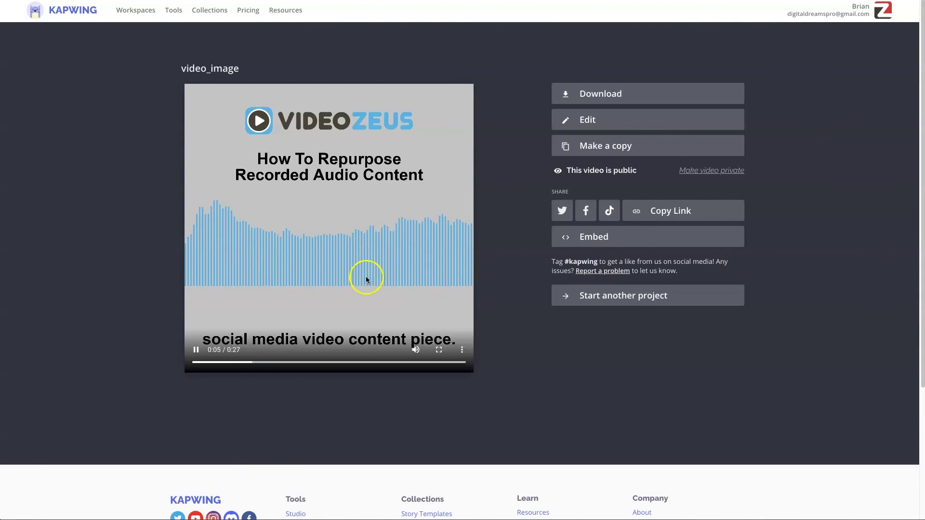
click(198, 355)
click(595, 93)
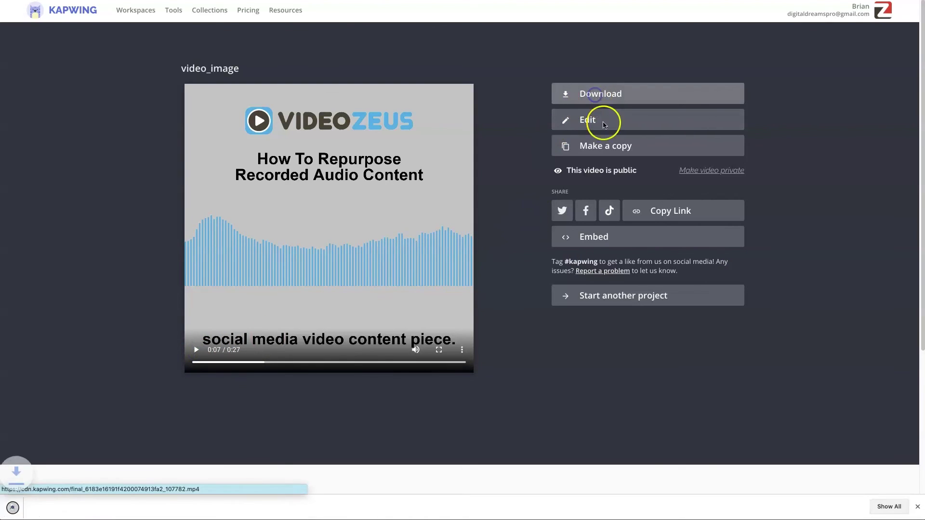